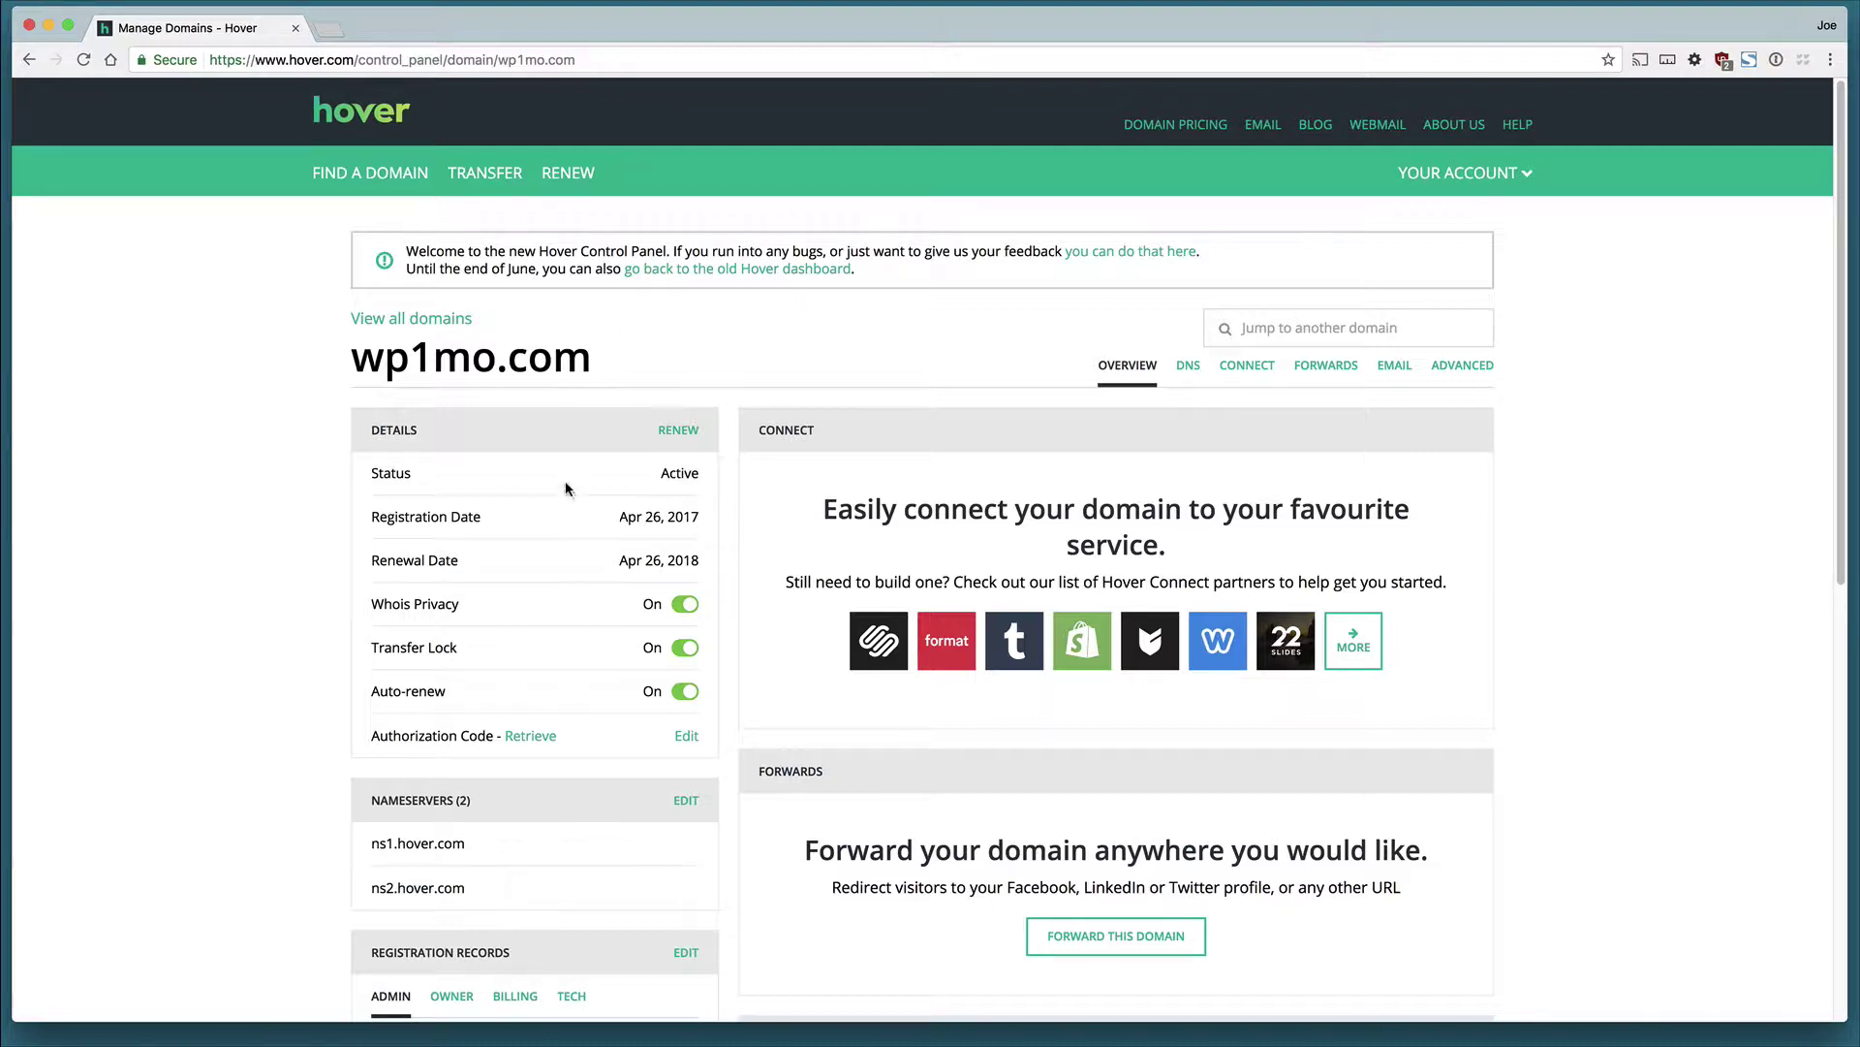
Look over the wp1mo.com overview and its forwarding page in Hover.
left_click_drag(352, 362, 612, 373)
left_click(612, 373)
left_click(1341, 373)
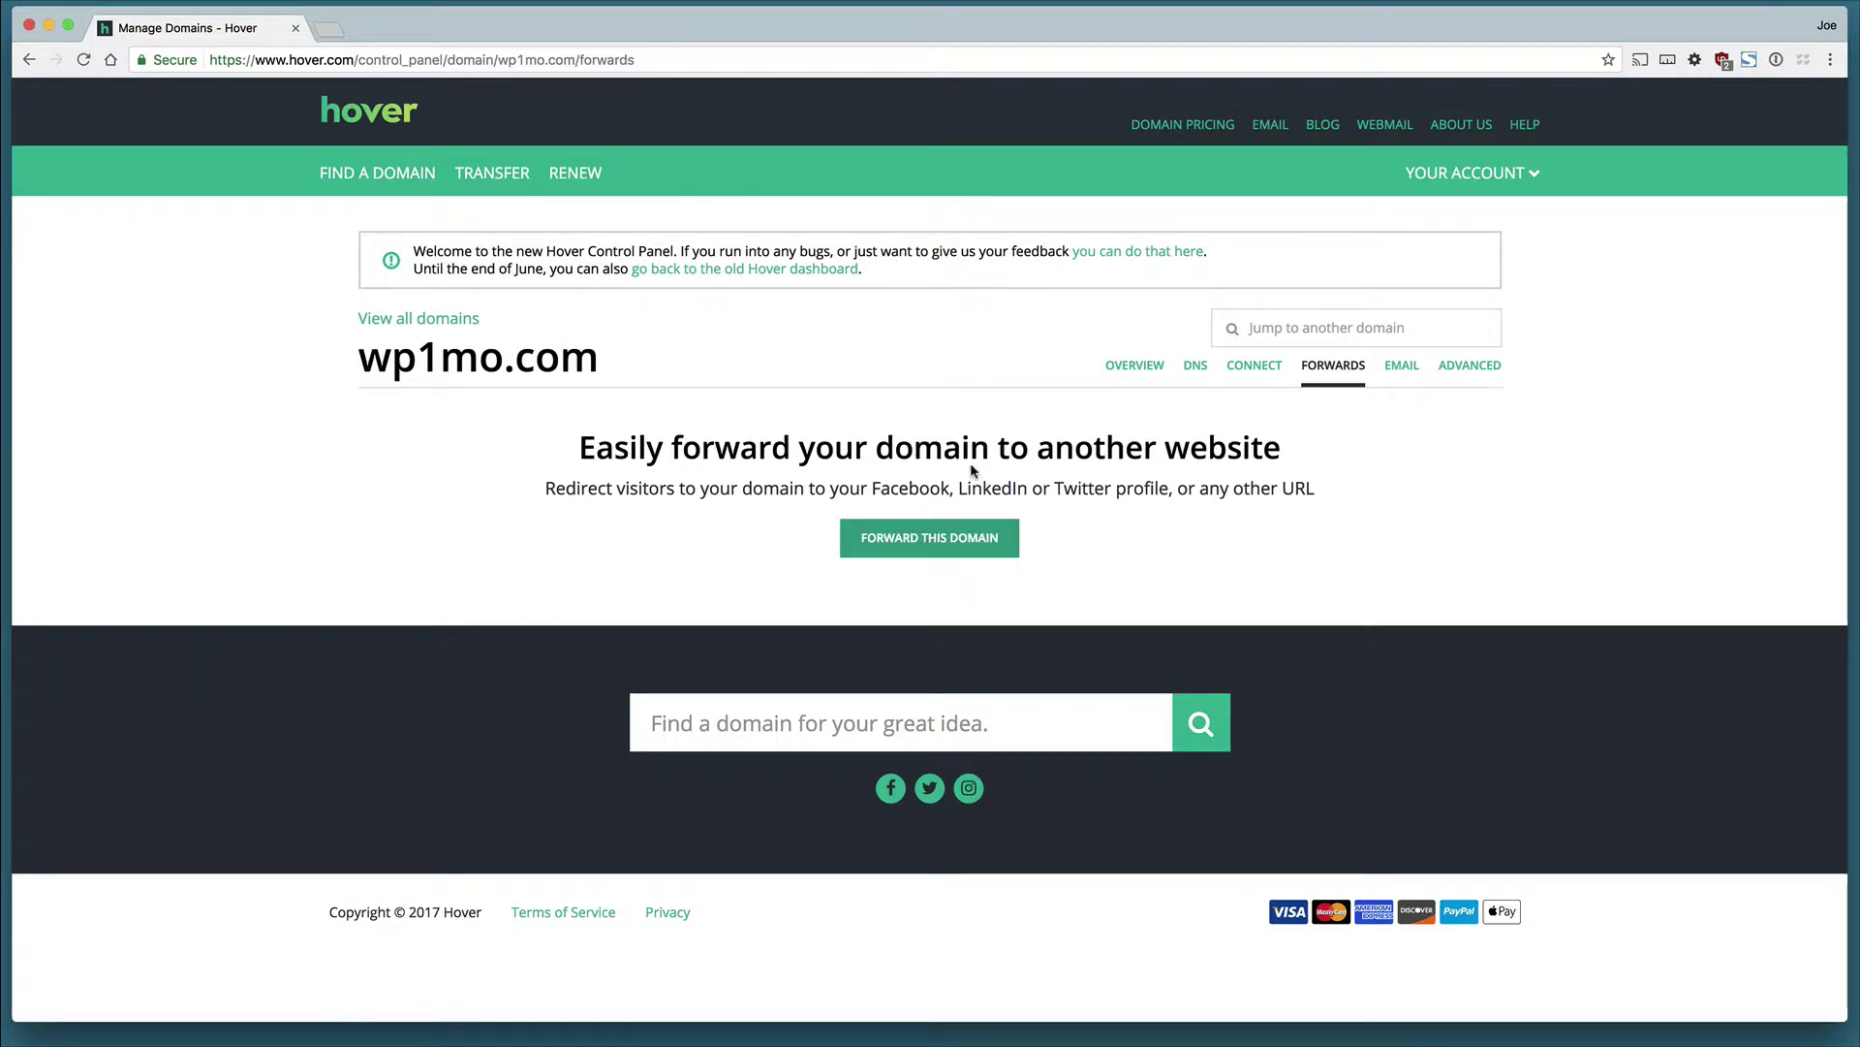
left_click(1136, 366)
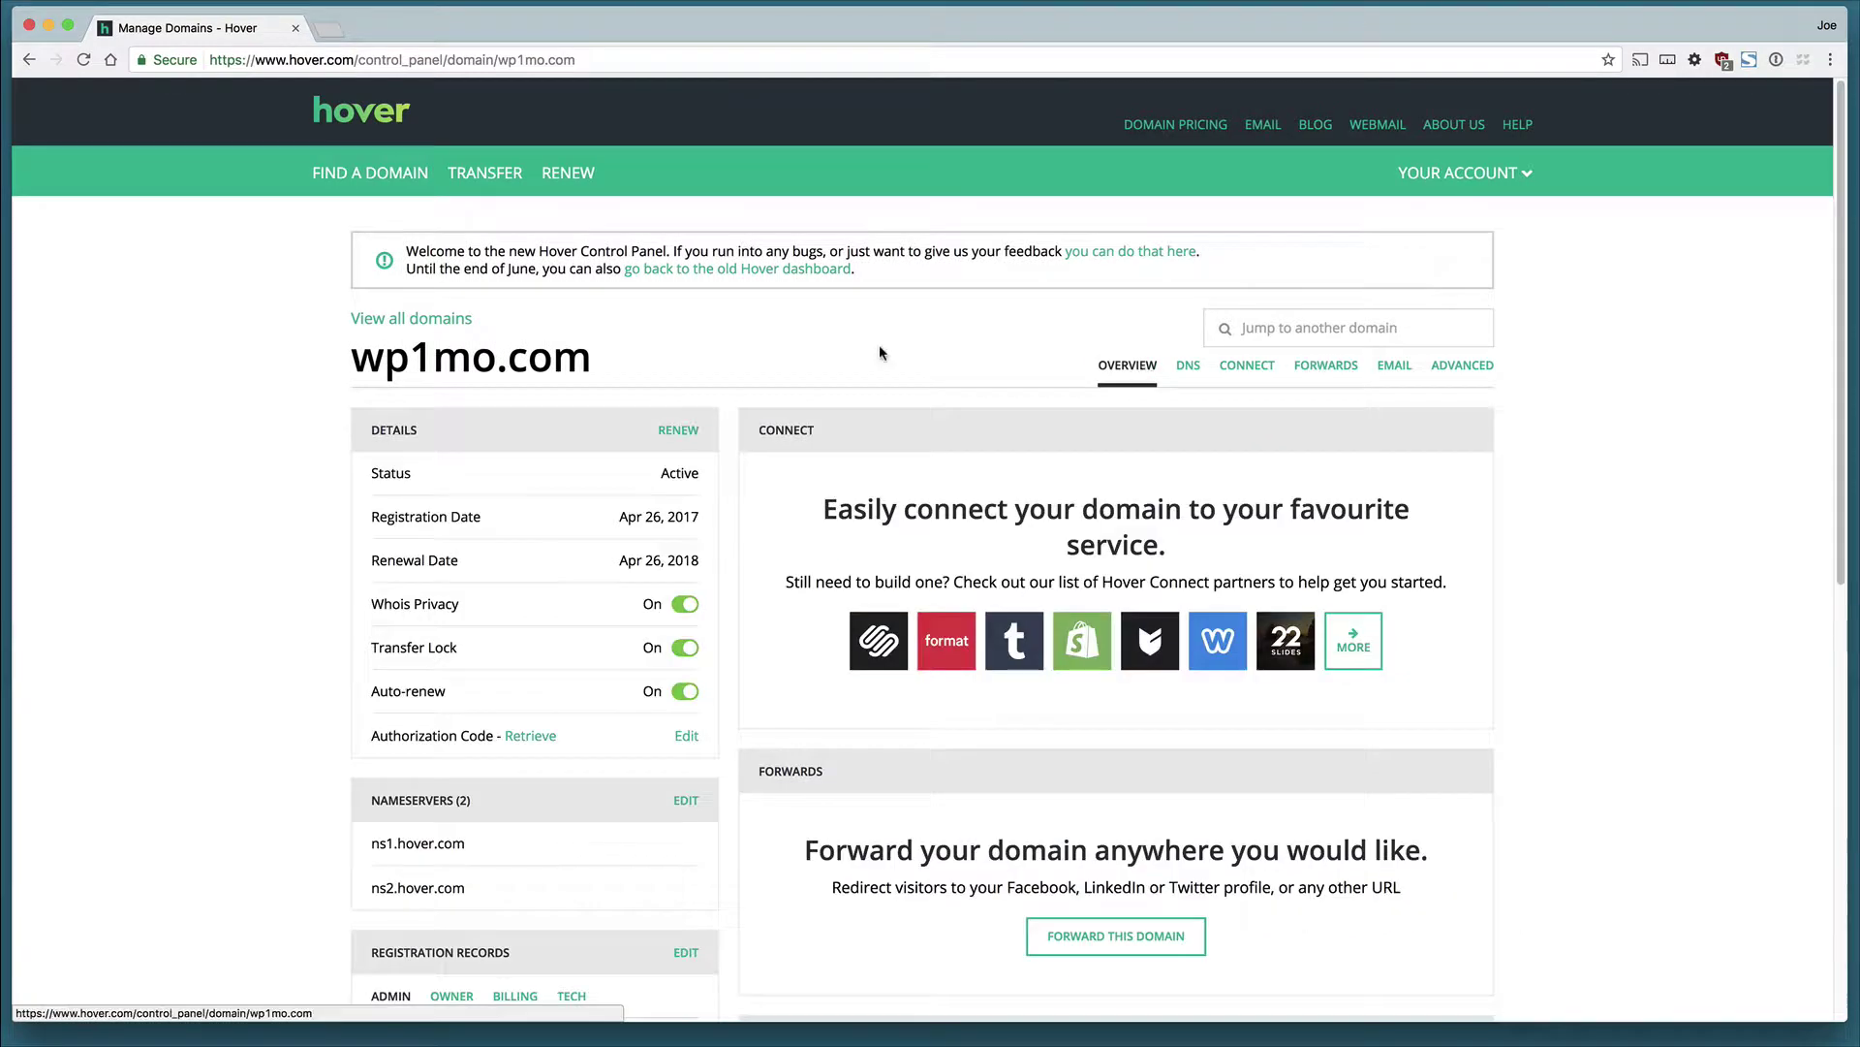
left_click(1096, 960)
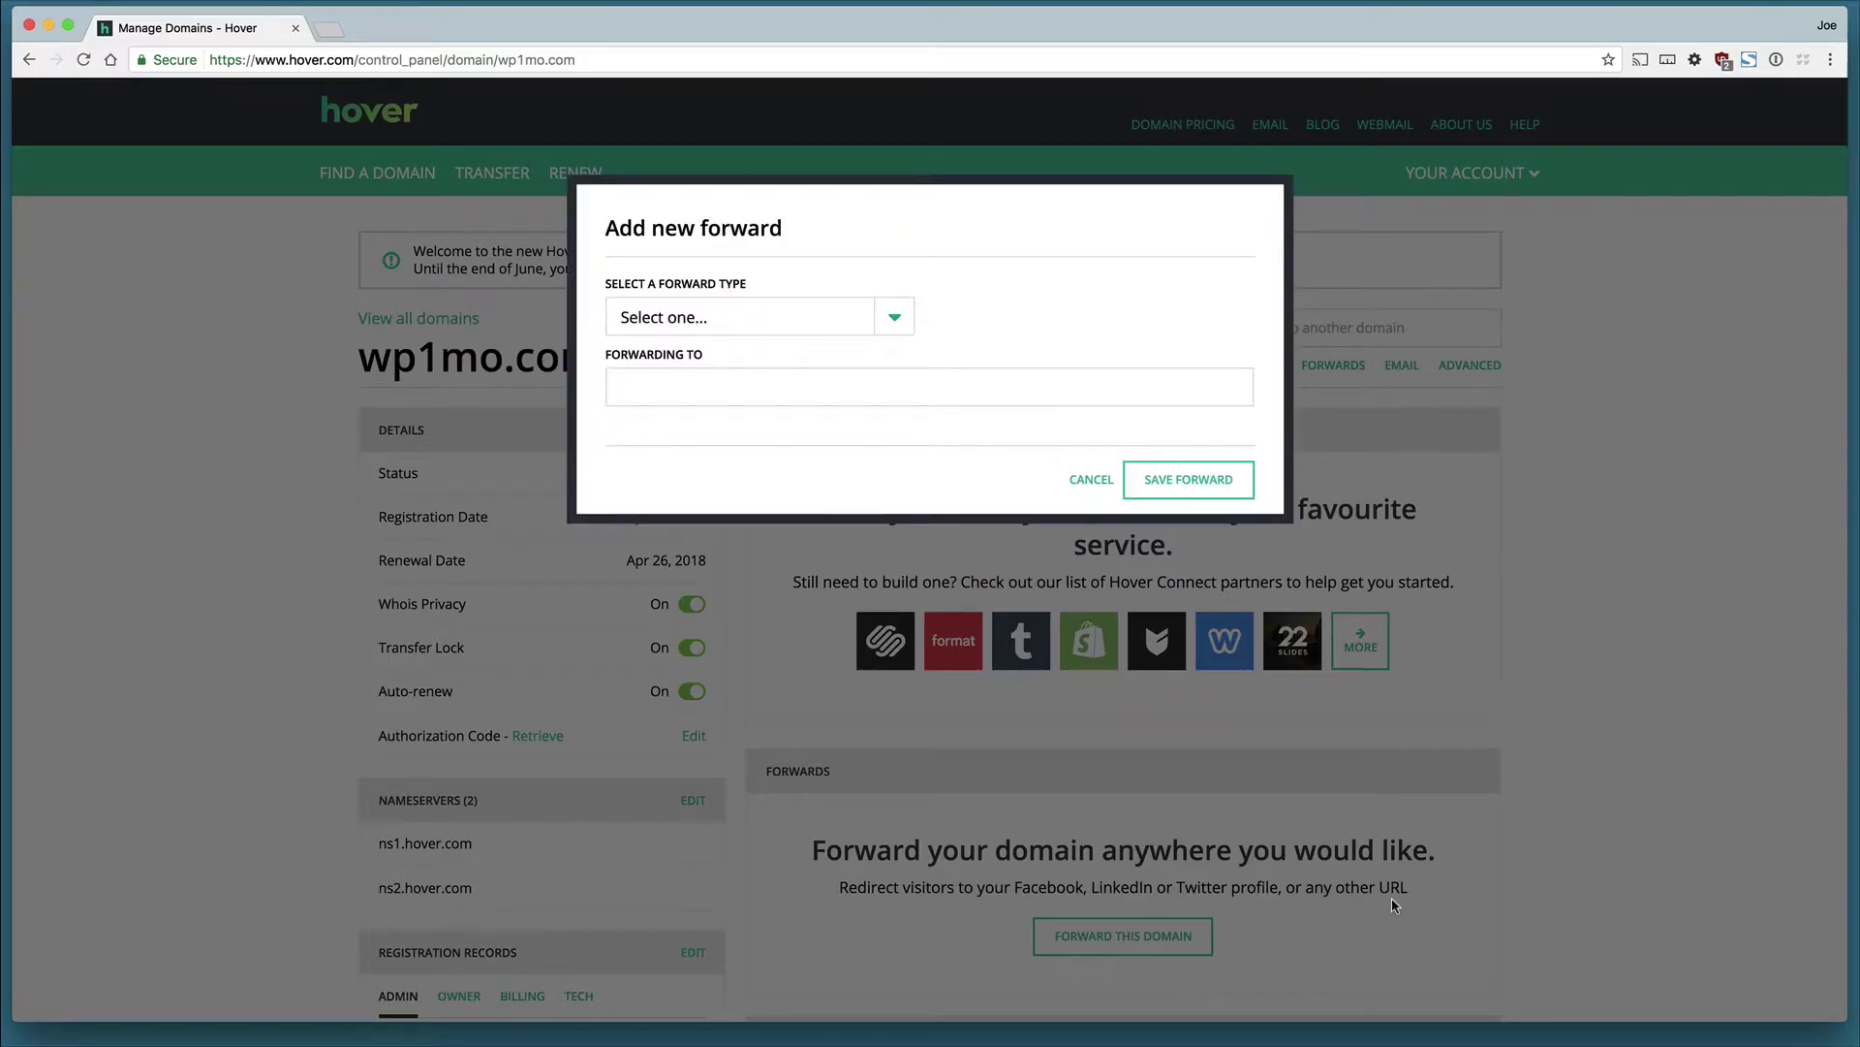
left_click(894, 318)
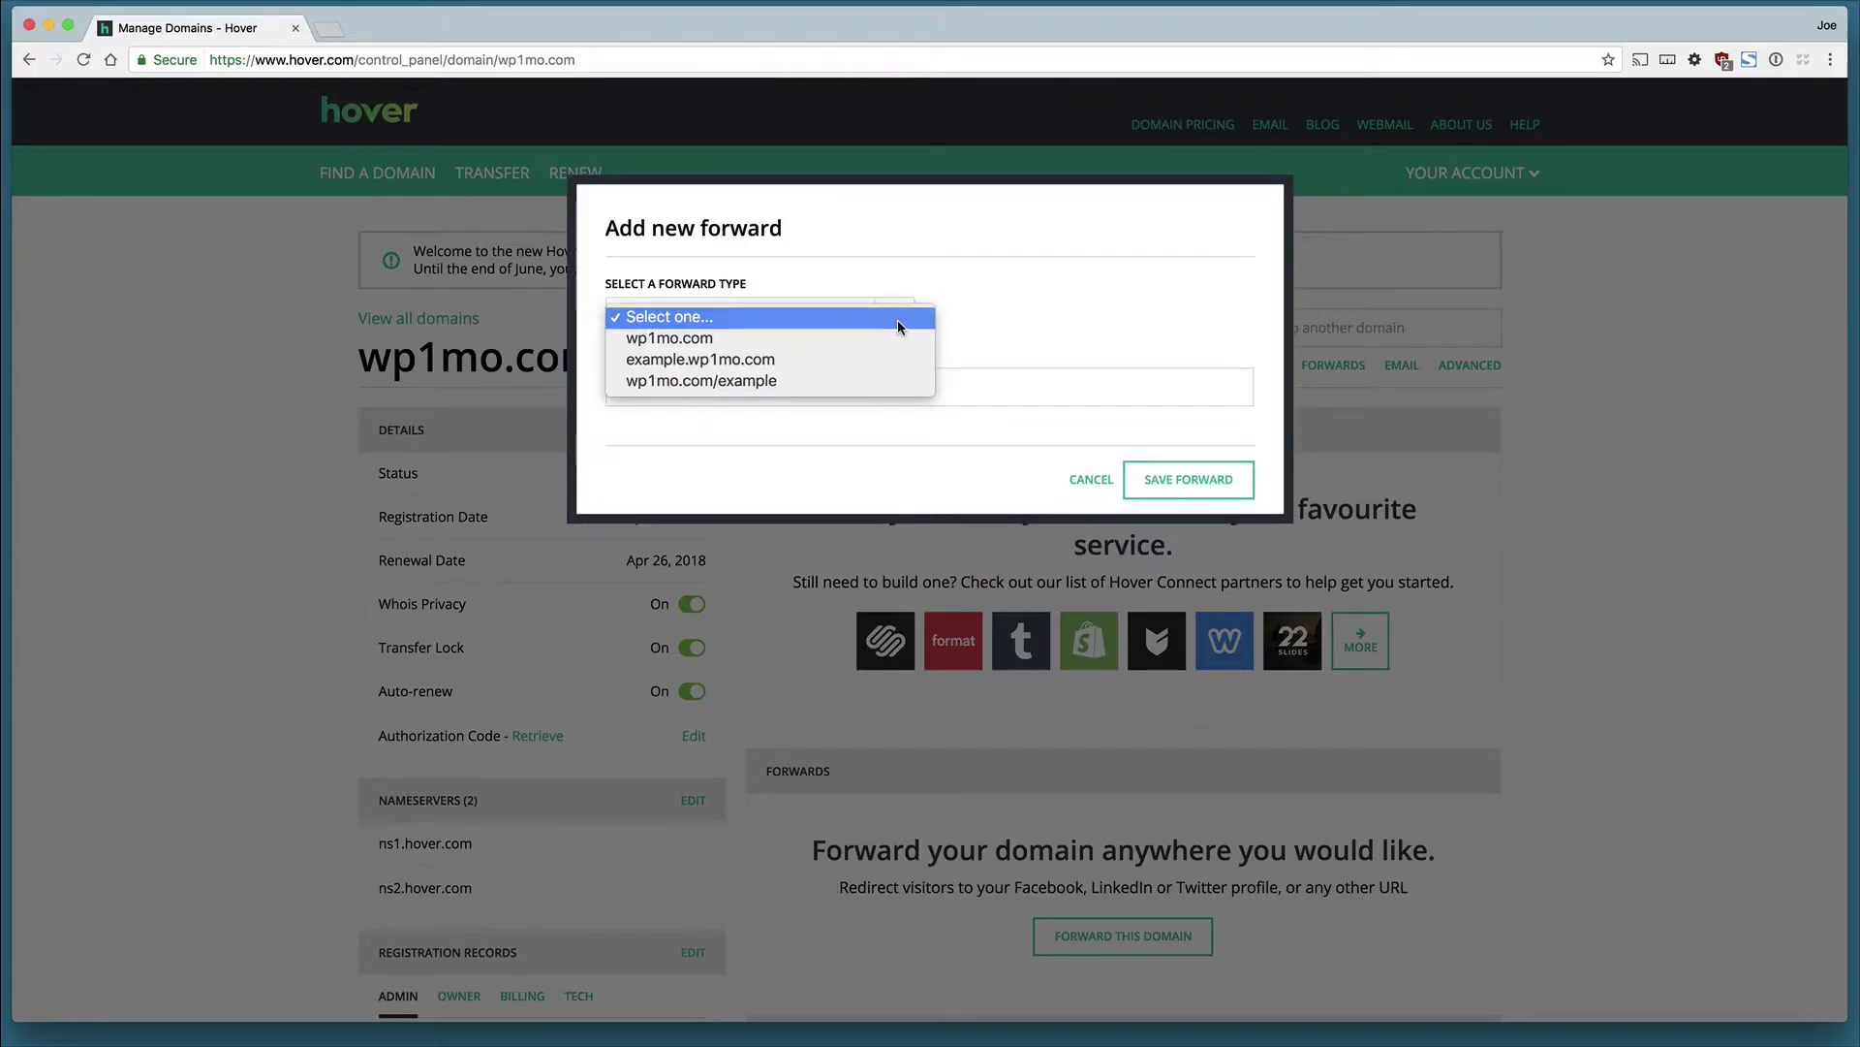
left_click(787, 347)
left_click(790, 391)
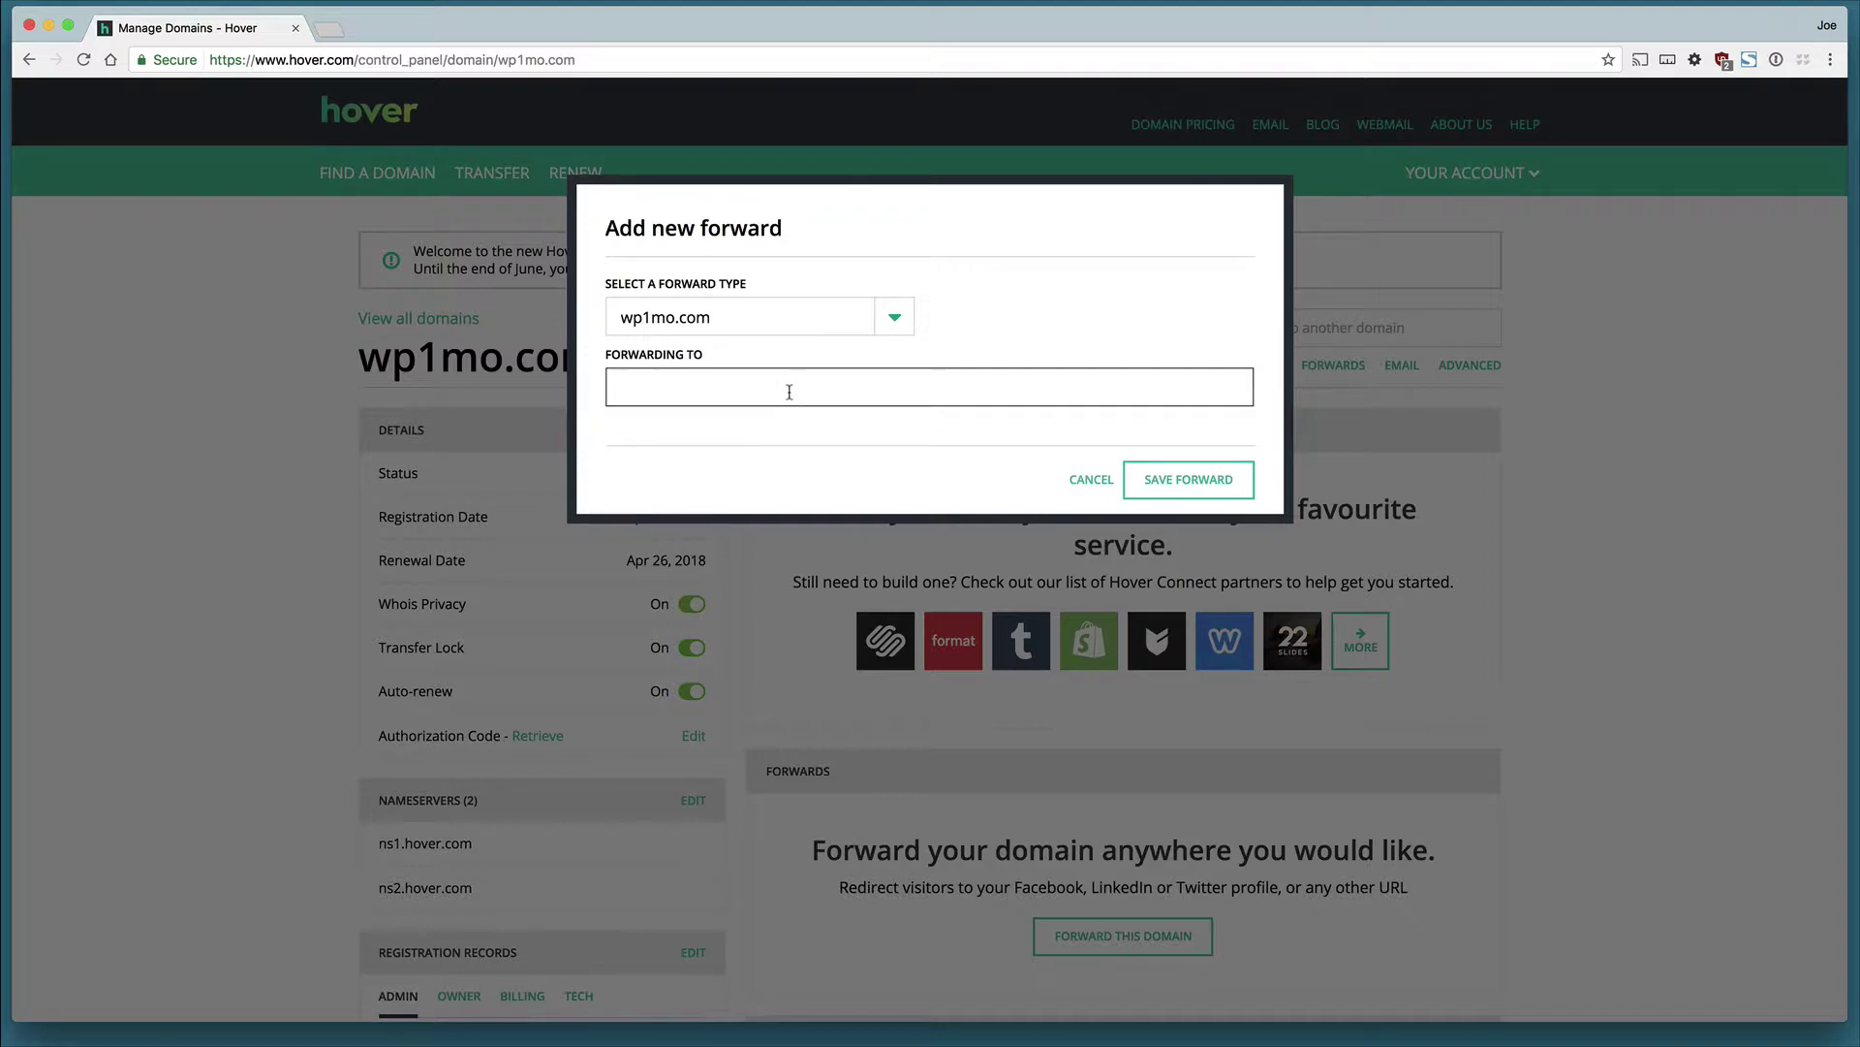
type("wpinonemonth.com")
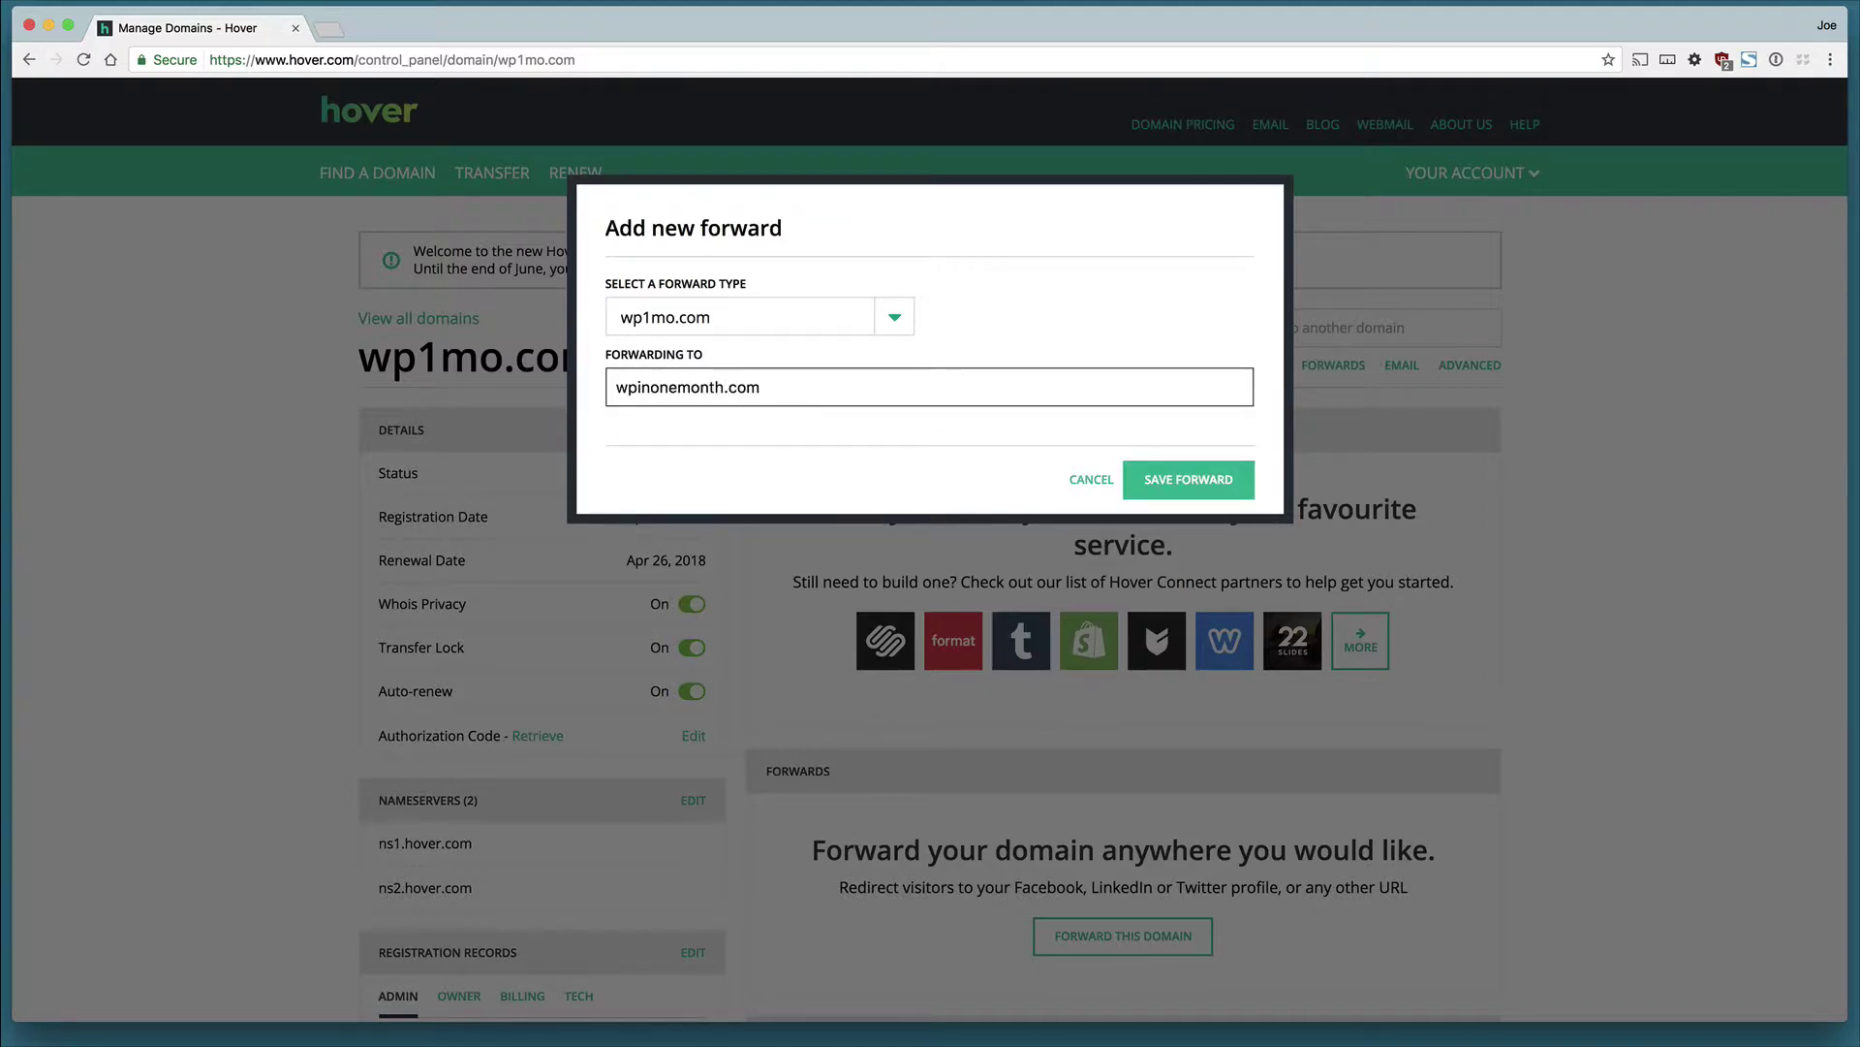
key("Home")
type("https://")
left_click(1203, 478)
scroll(1465, 712, "down", 3)
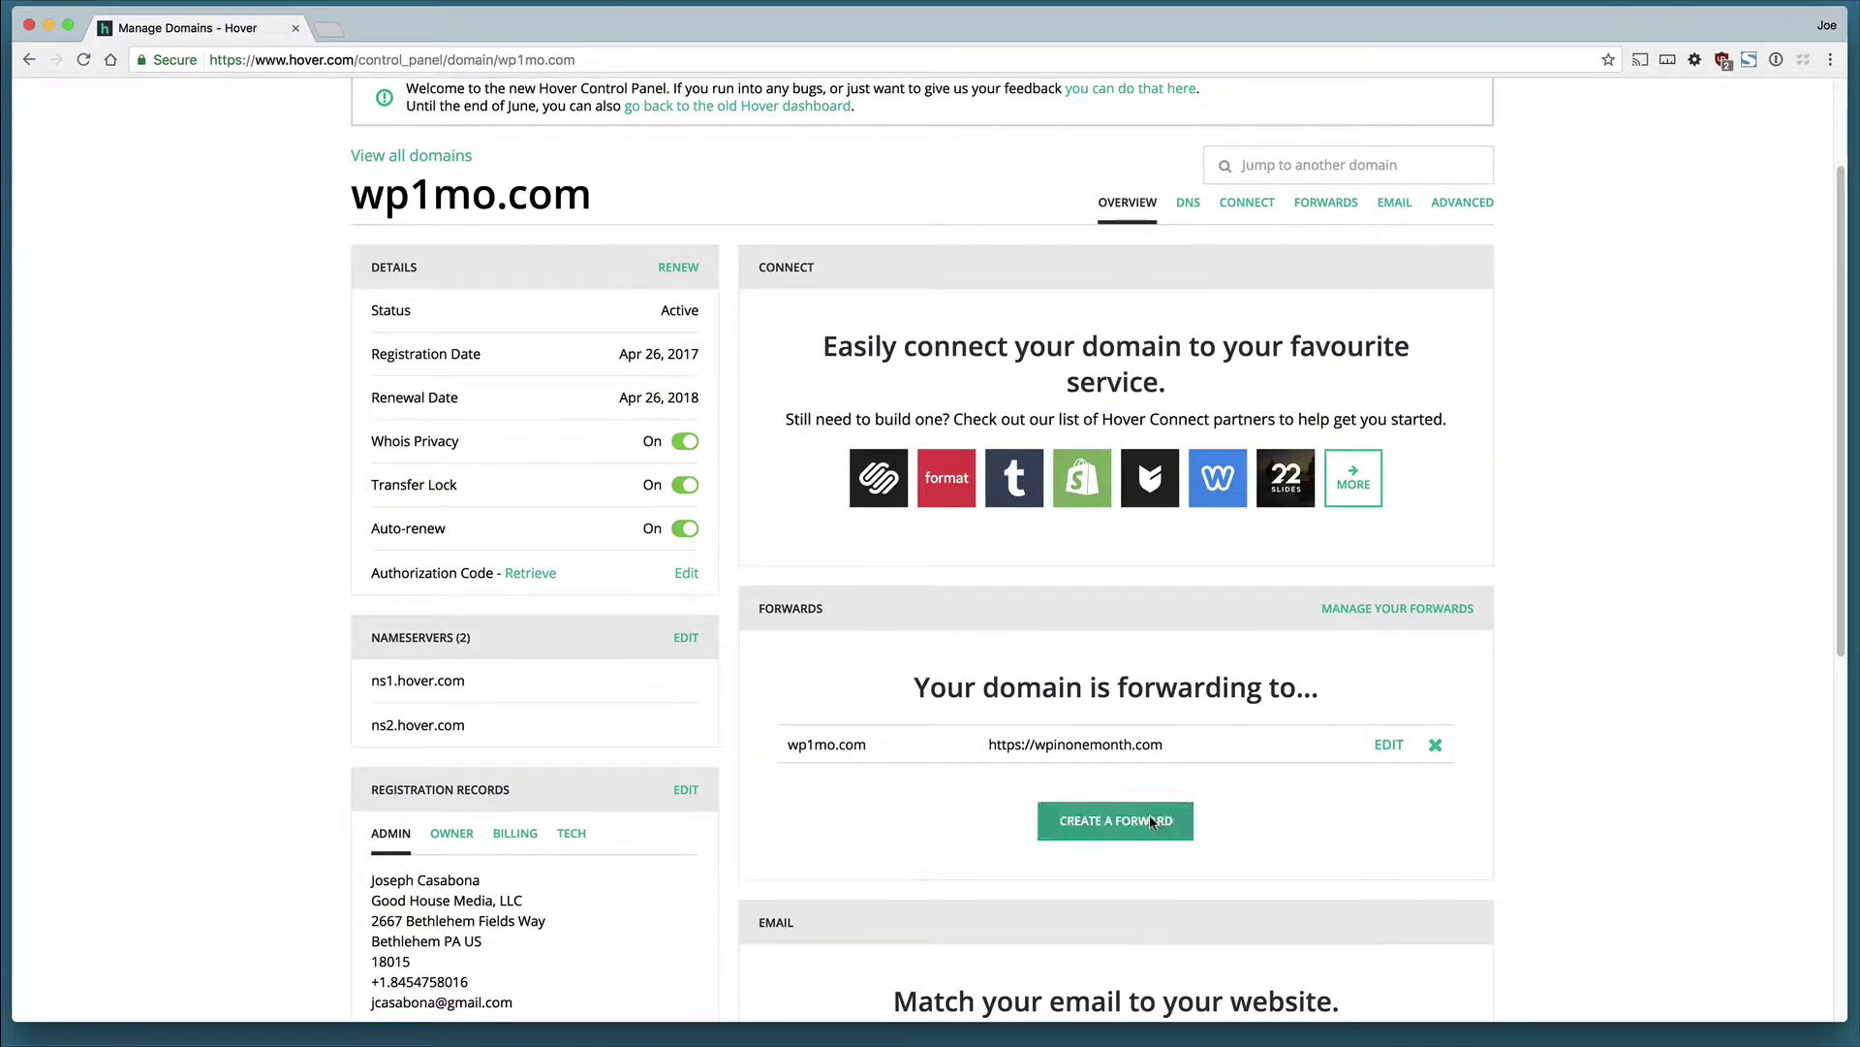
Start a second forward and review the forward type list without choosing one.
left_click(1150, 821)
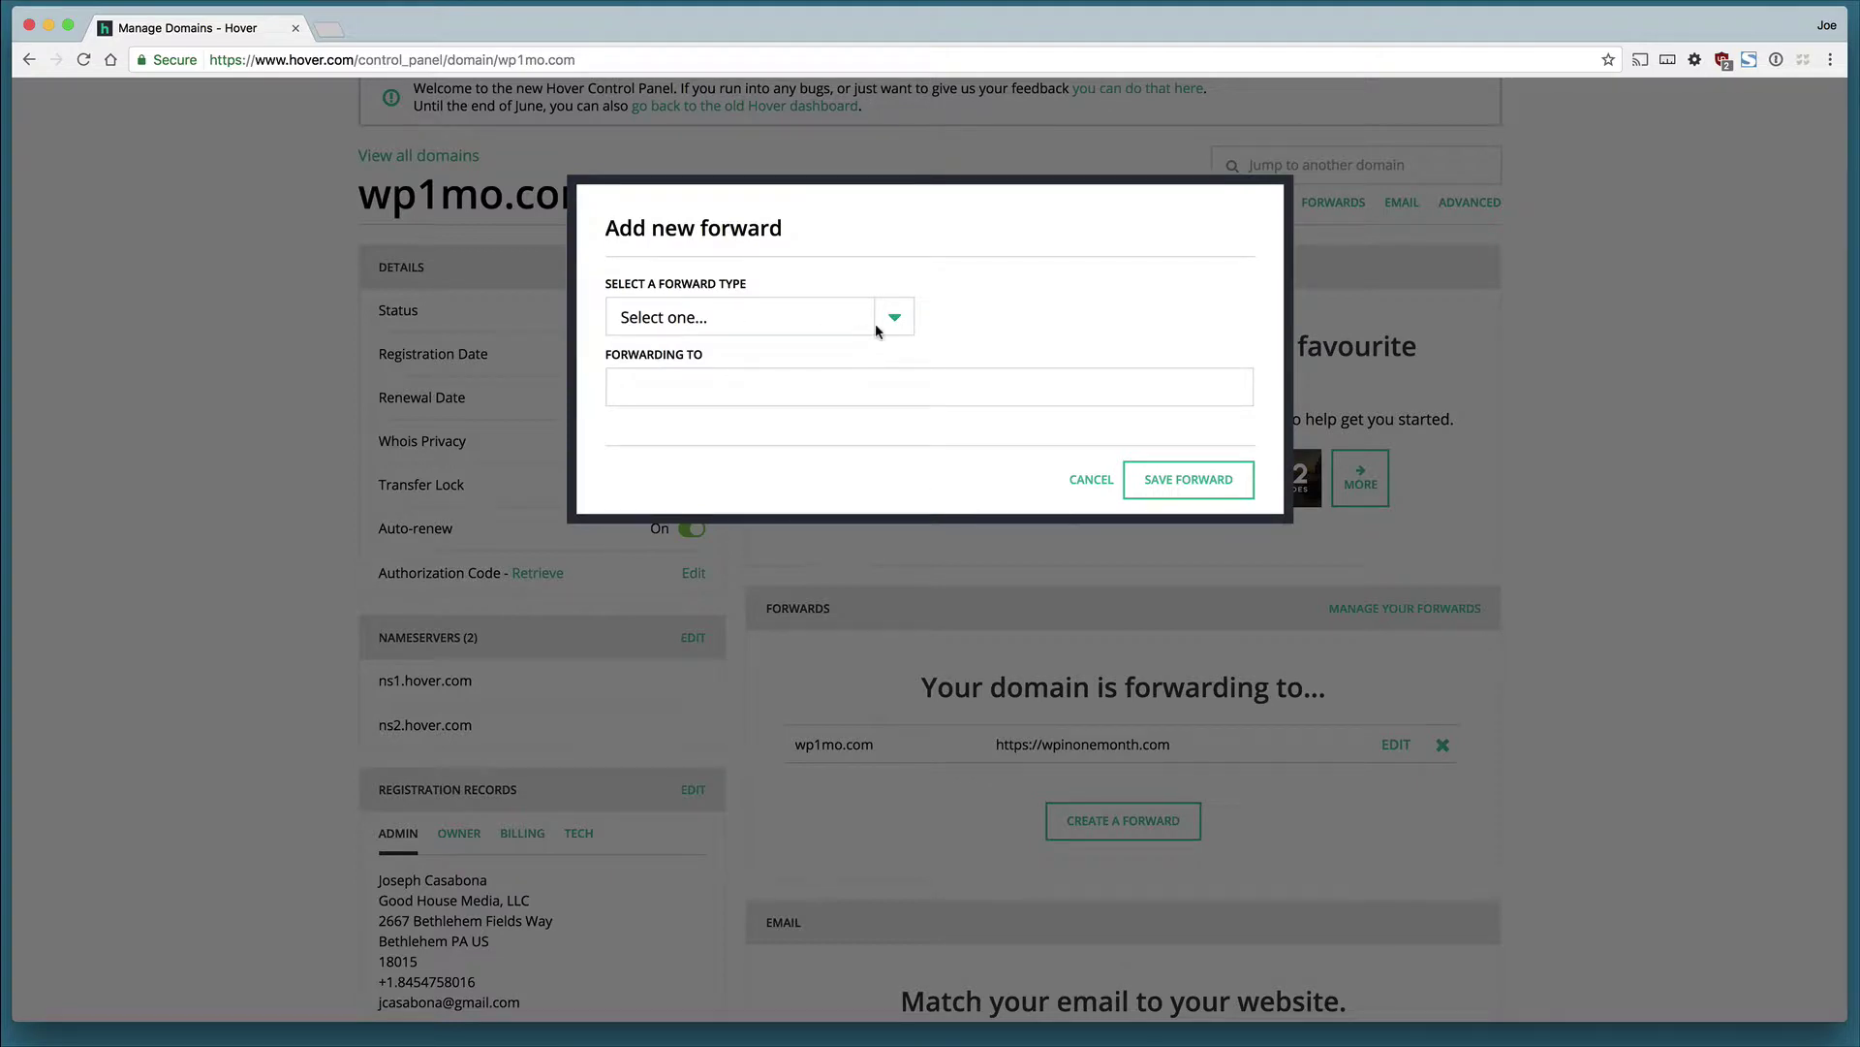
left_click(888, 320)
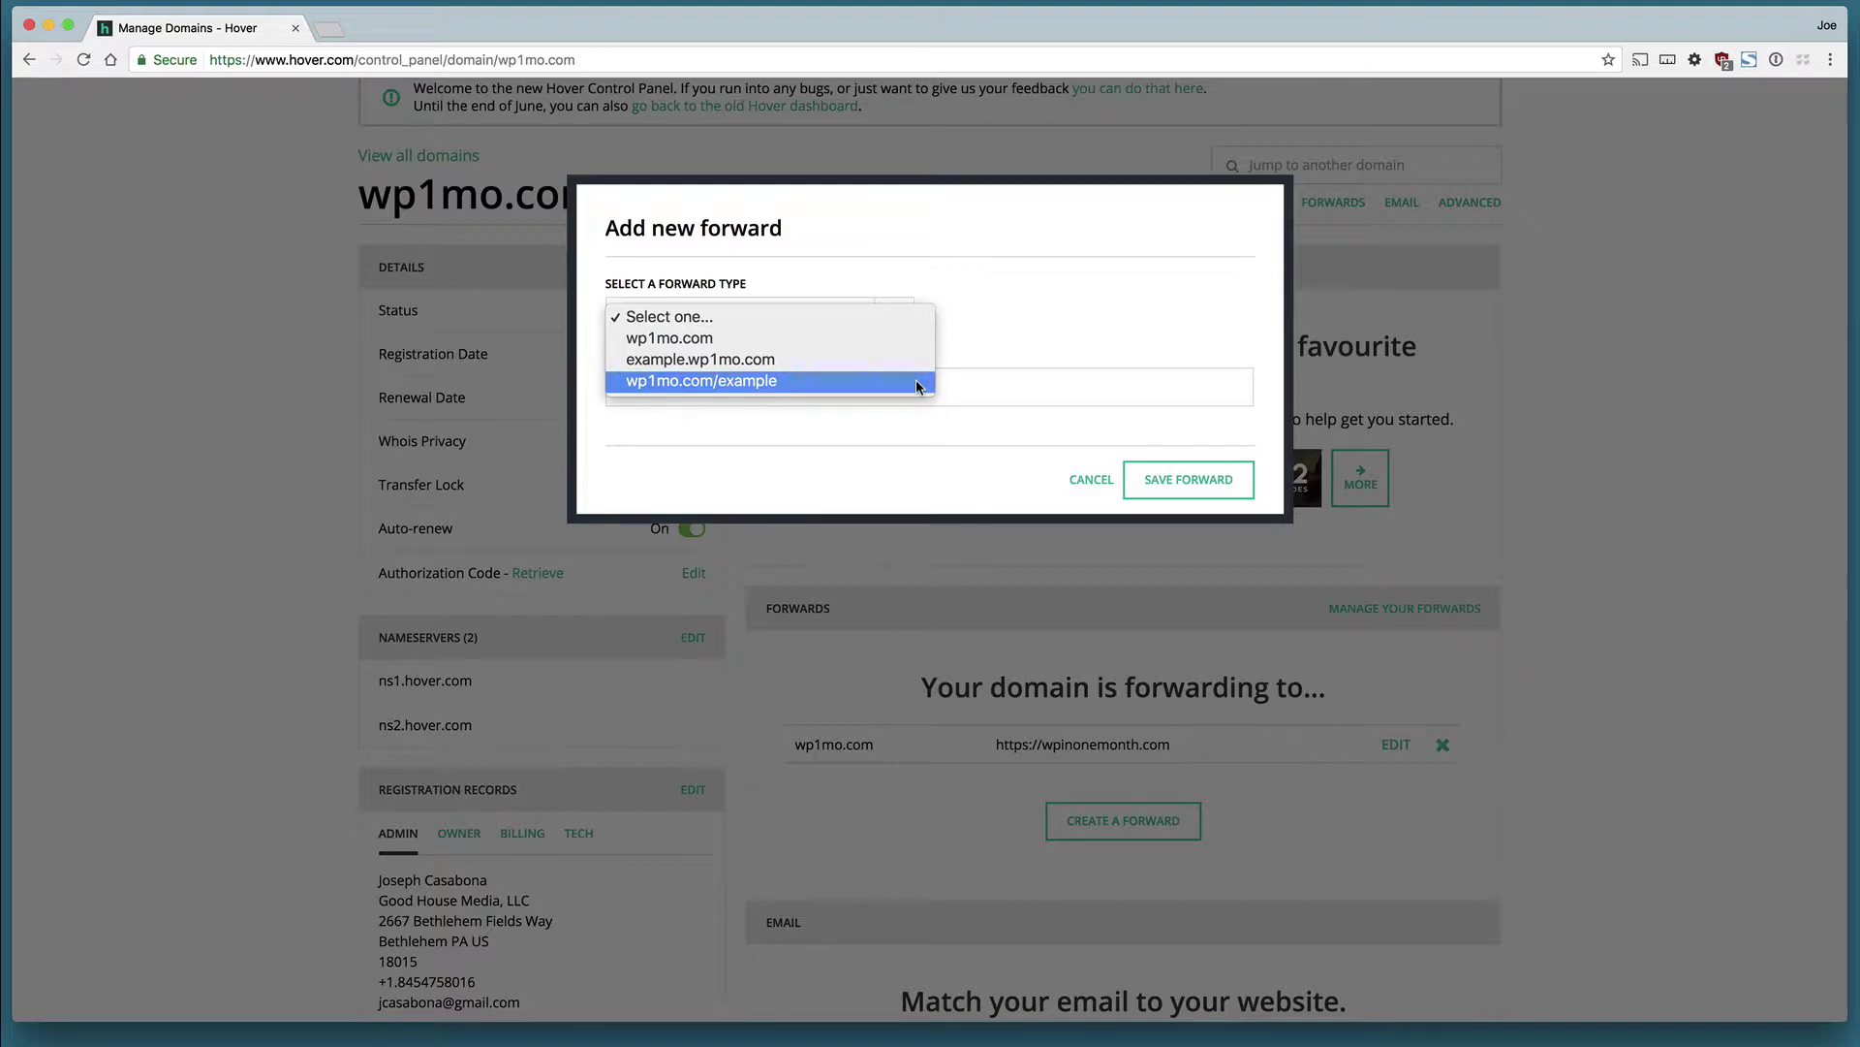
left_click(1004, 281)
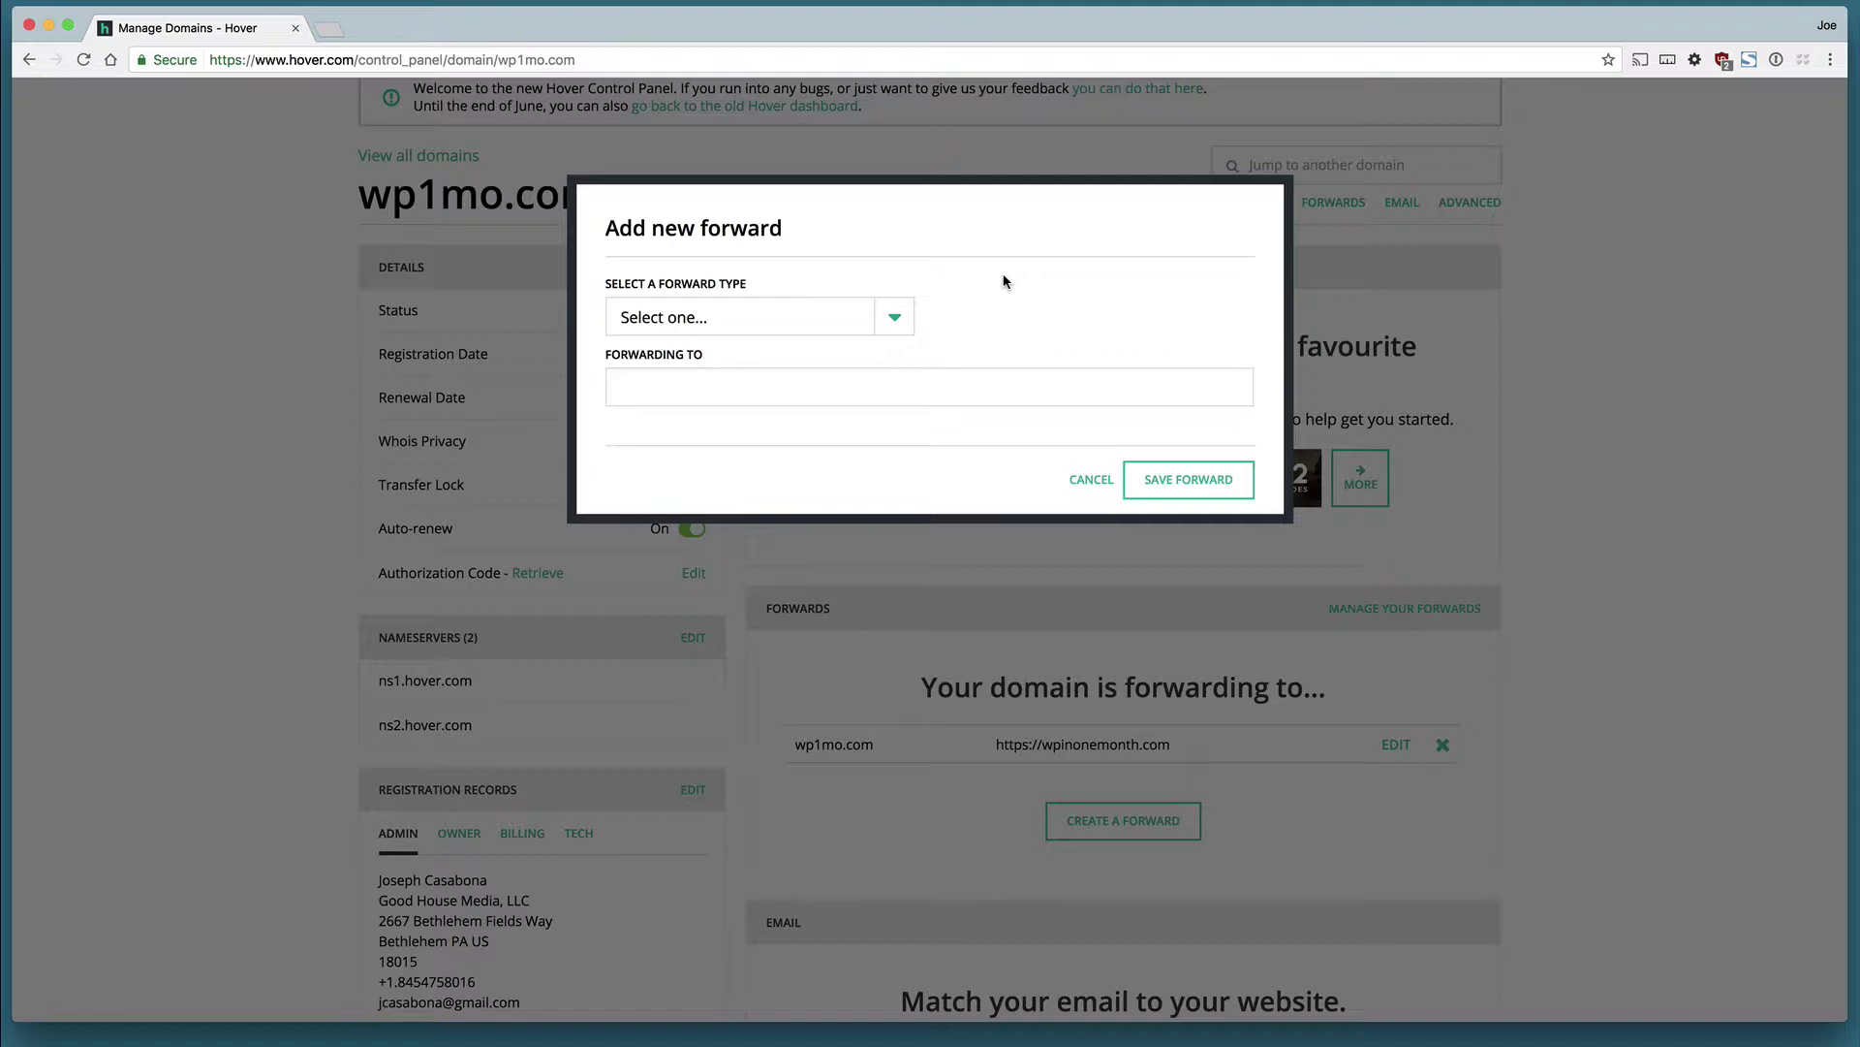
key("Down")
left_click(859, 378)
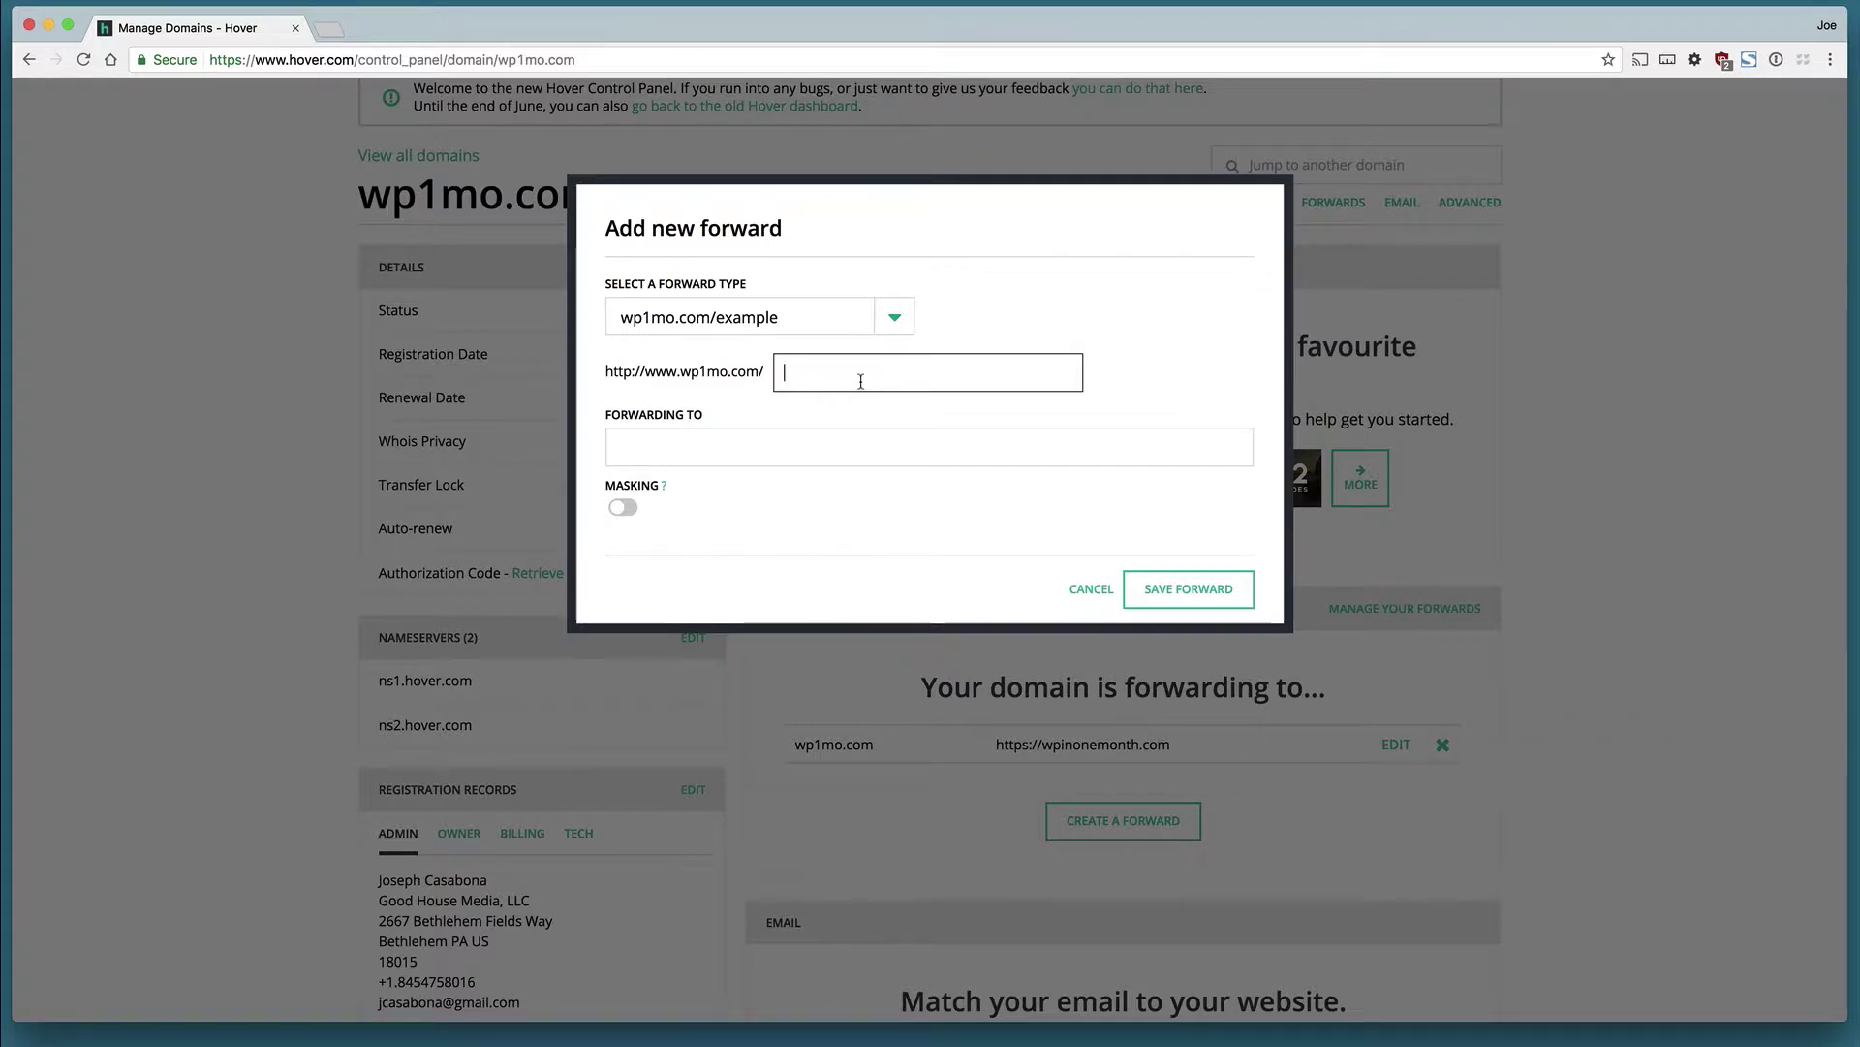
type("hover")
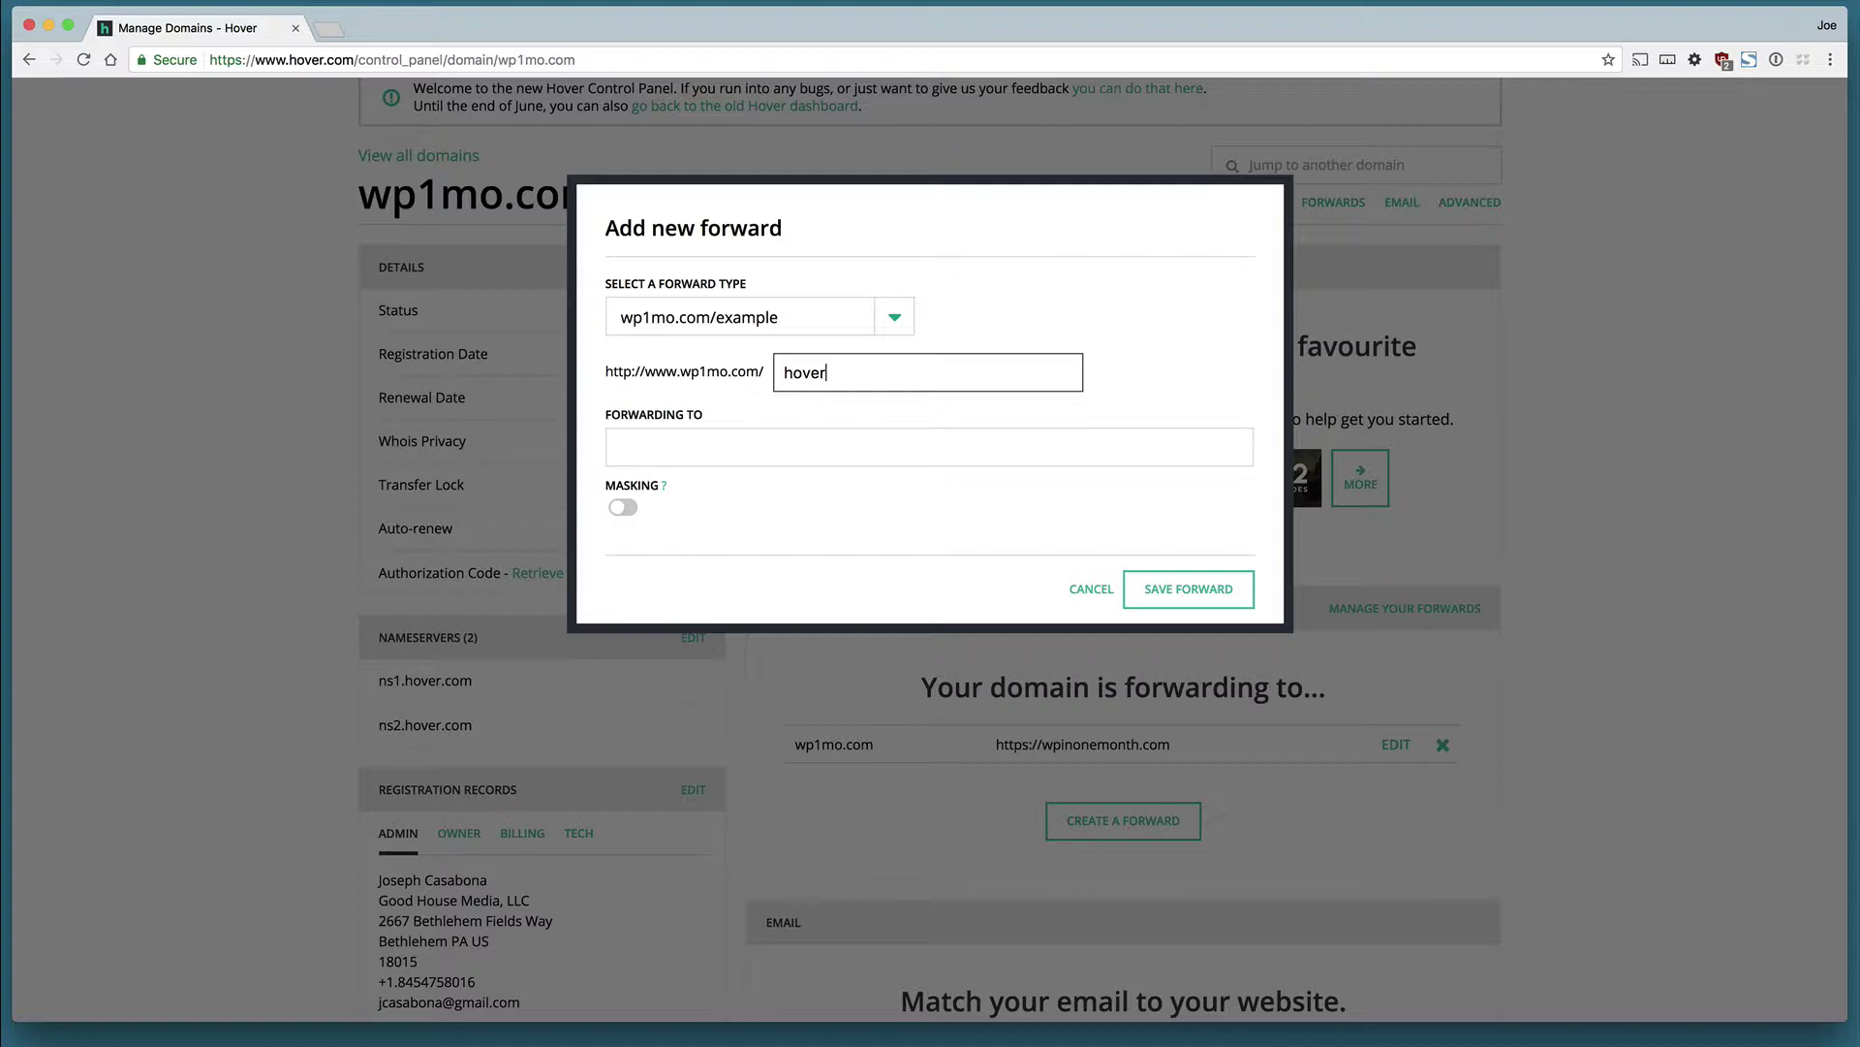
left_click(744, 445)
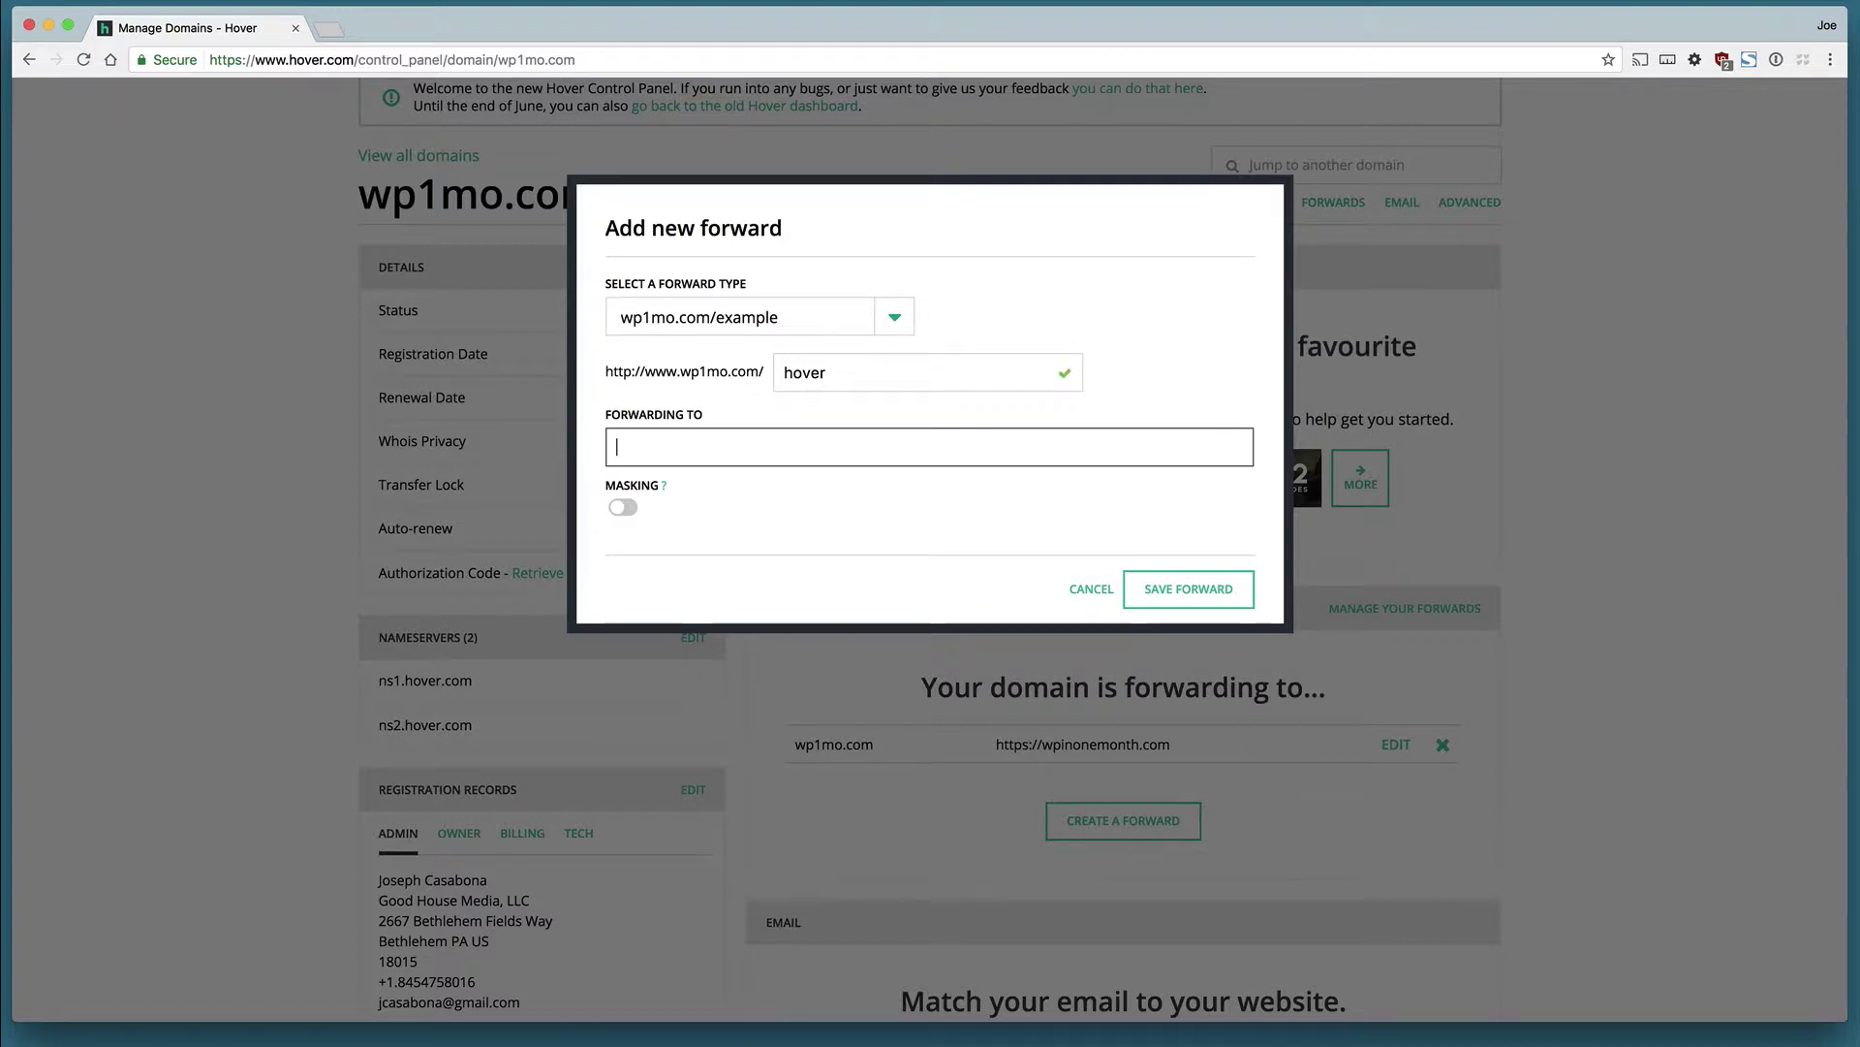
type("https://www.hover.com/welcome/WPinOneMonth")
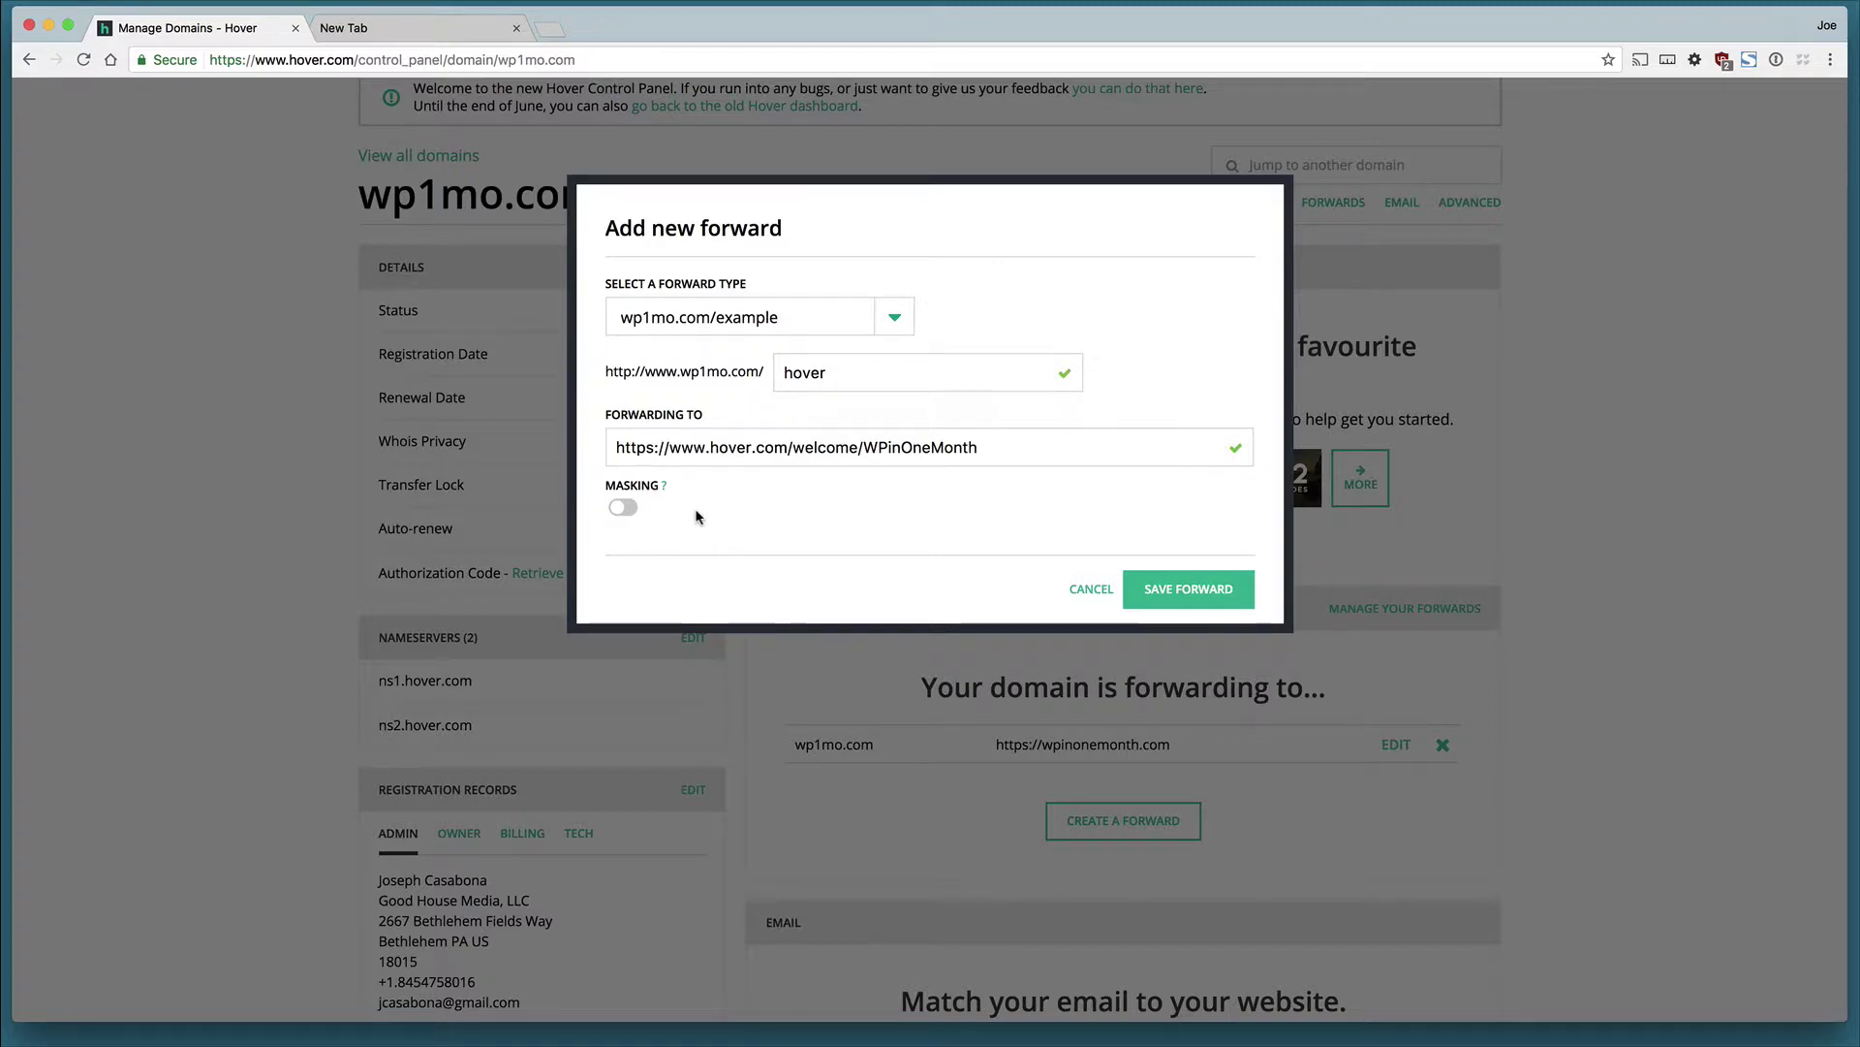
left_click(1208, 605)
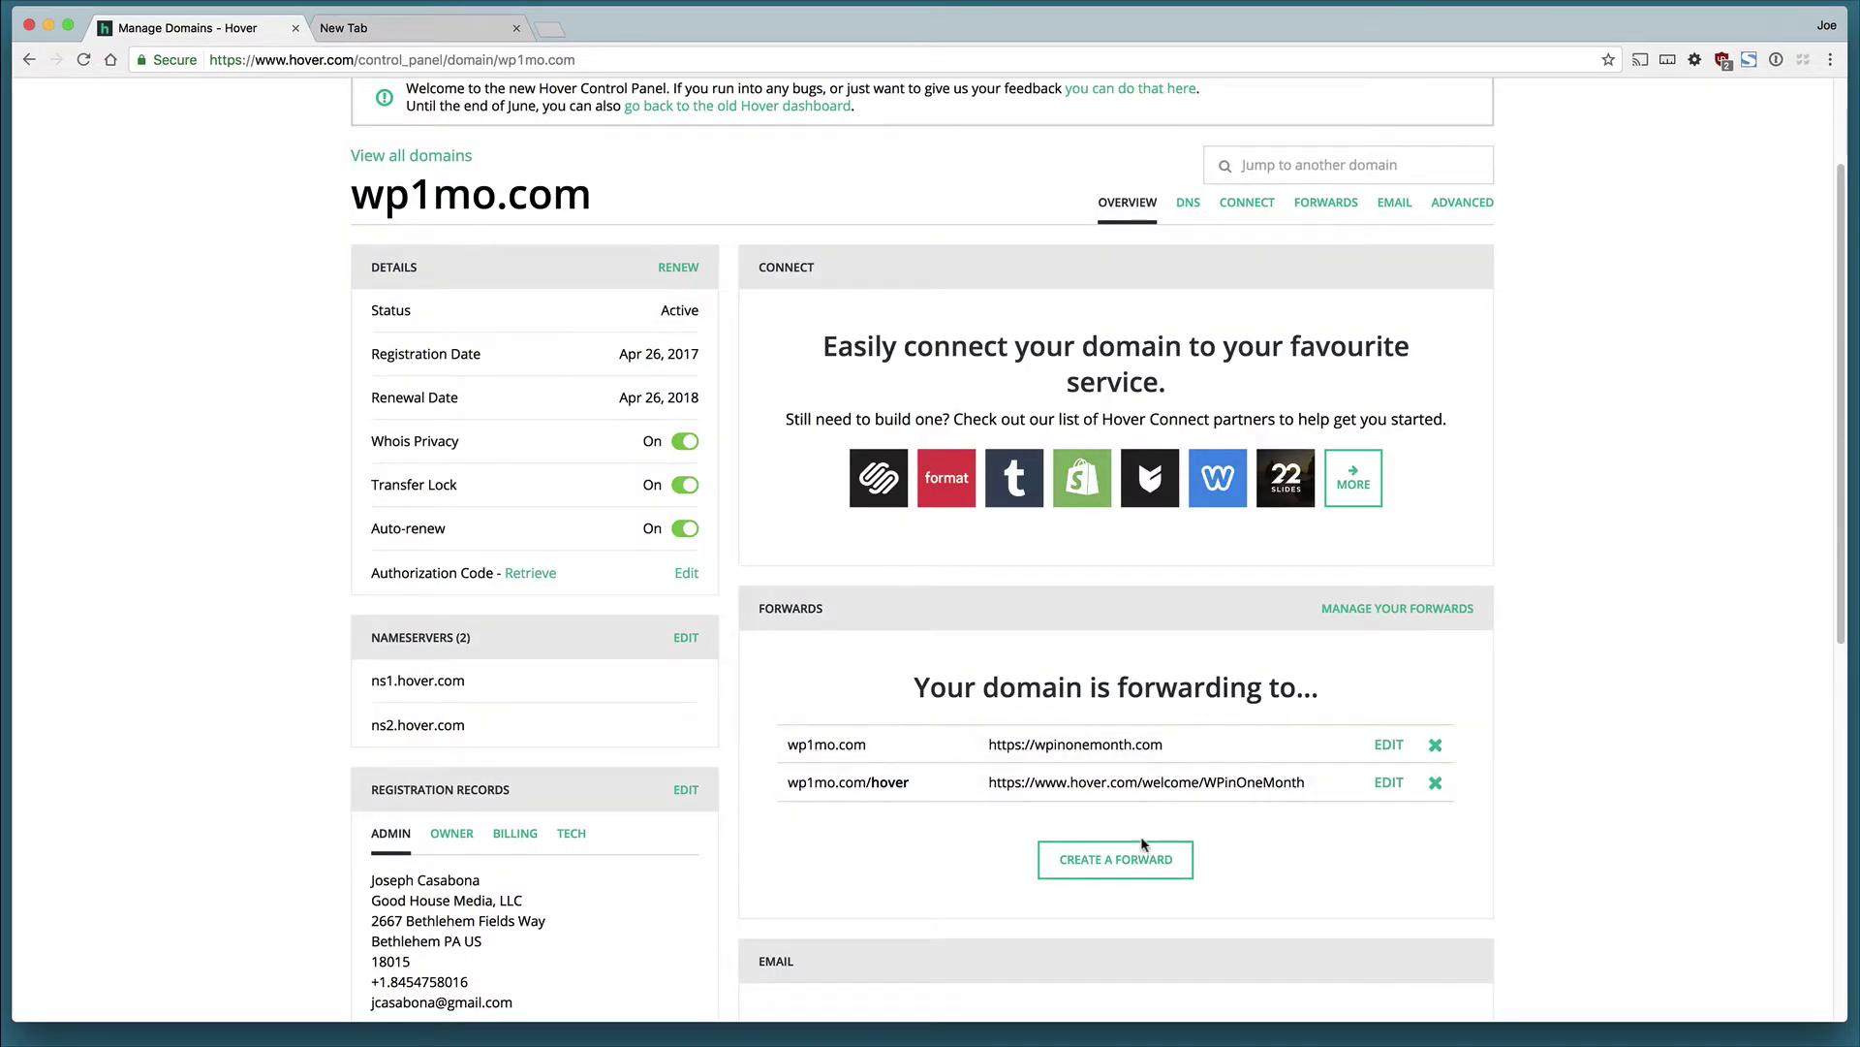
Save a subdomain forward from domains.wp1mo.com to the pasted Introduction to Domains course URL.
left_click(1115, 860)
left_click(873, 316)
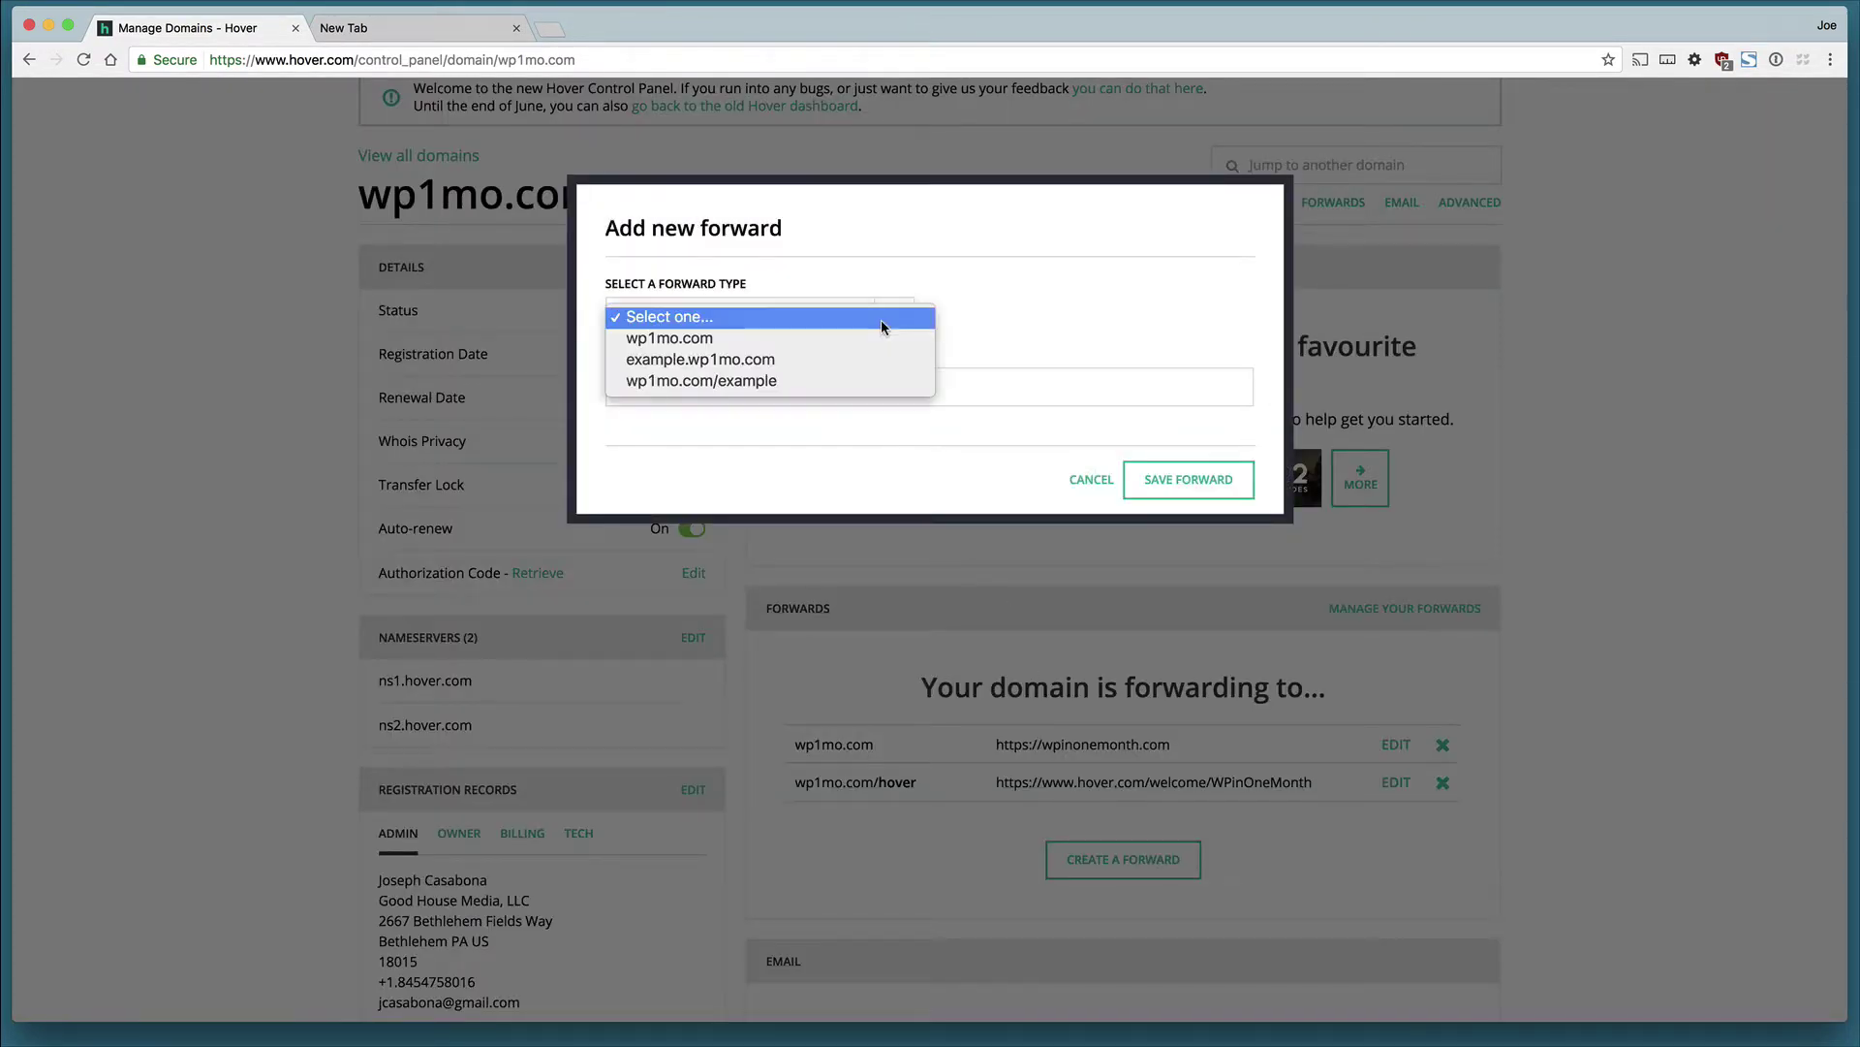
left_click(761, 360)
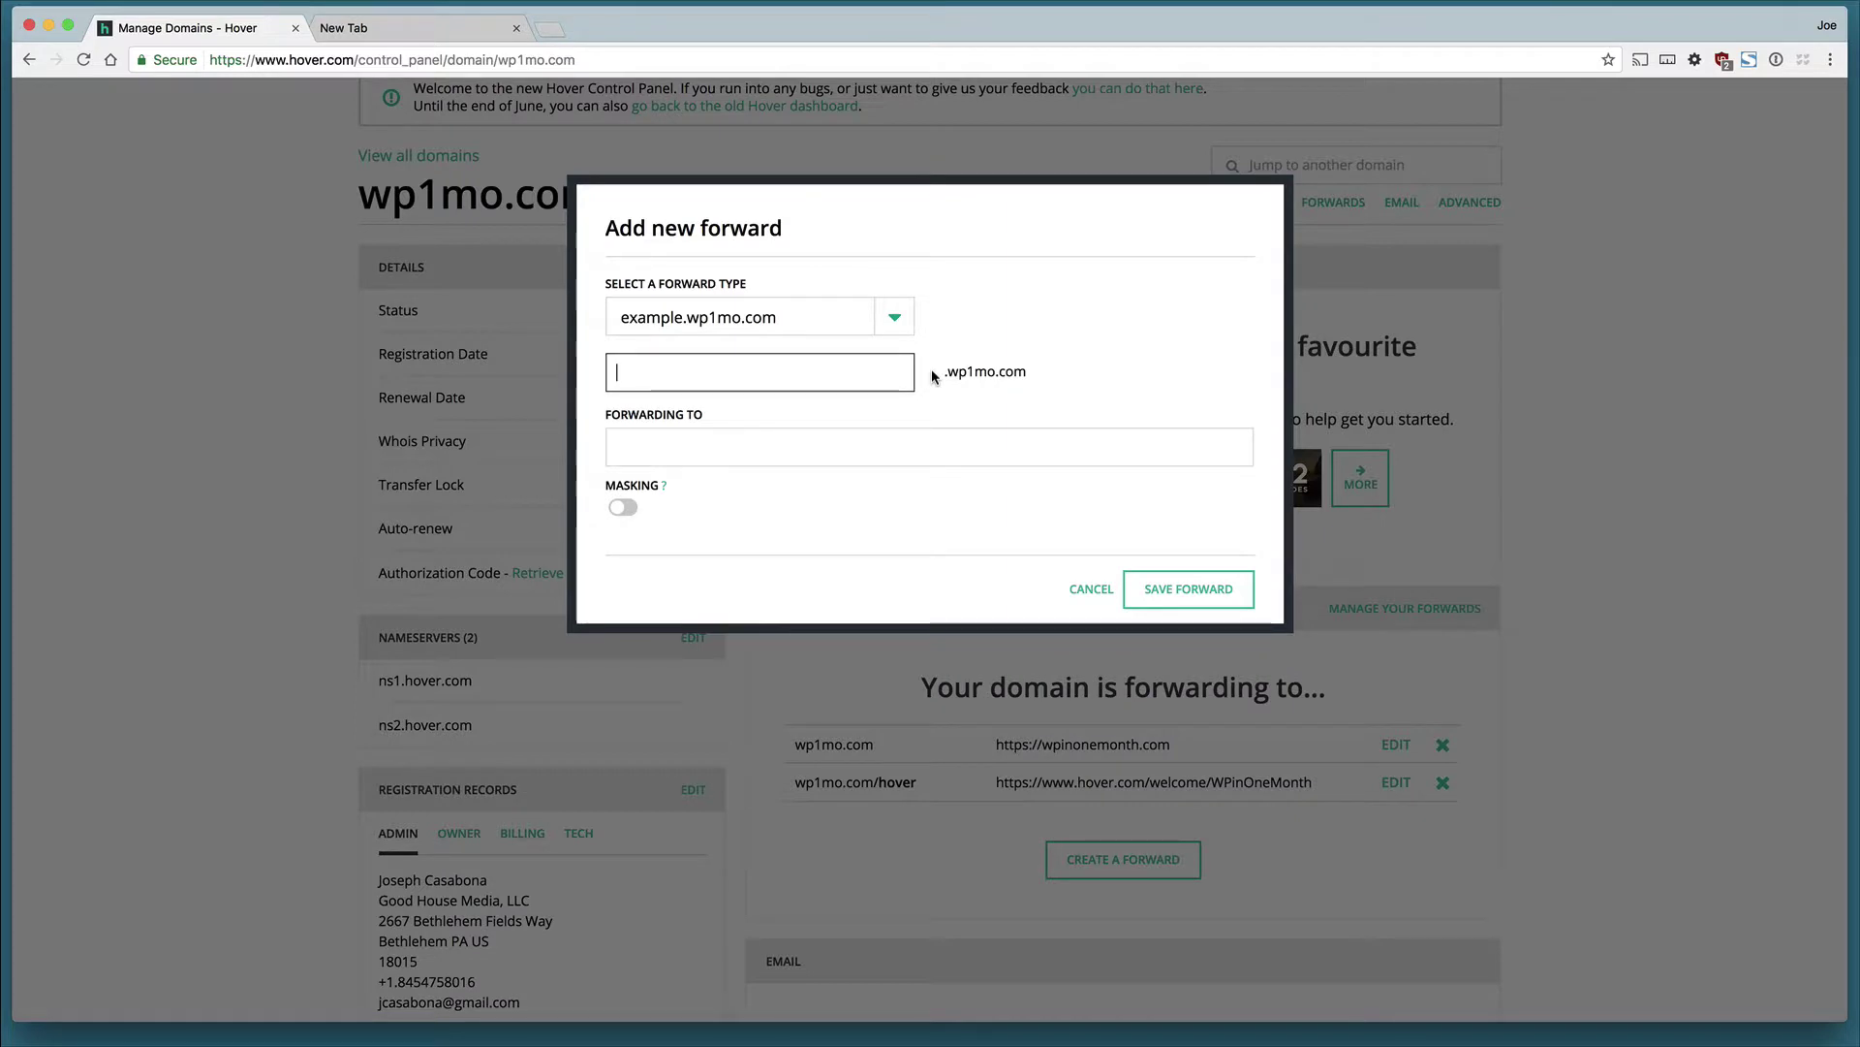
type("domains")
left_click(990, 441)
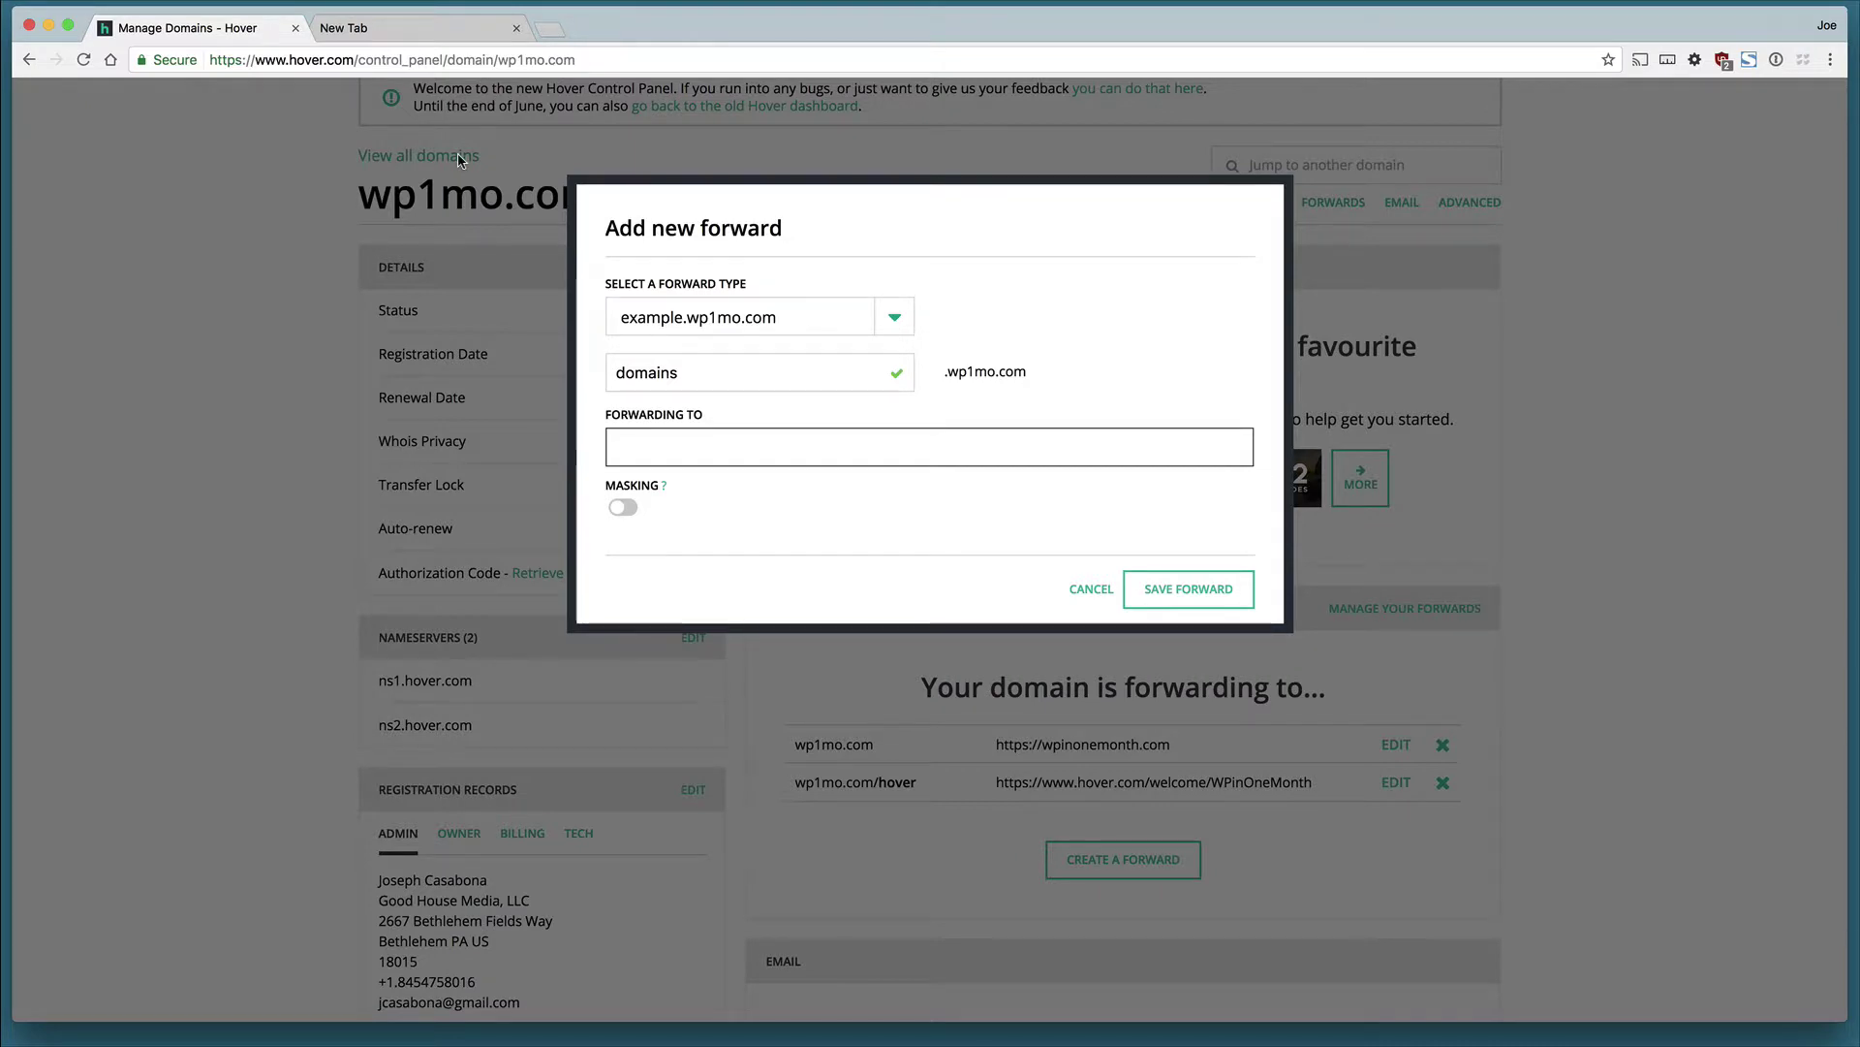
type("https://wpinonemonth.com/courses/introduction-domains-dns-hover/")
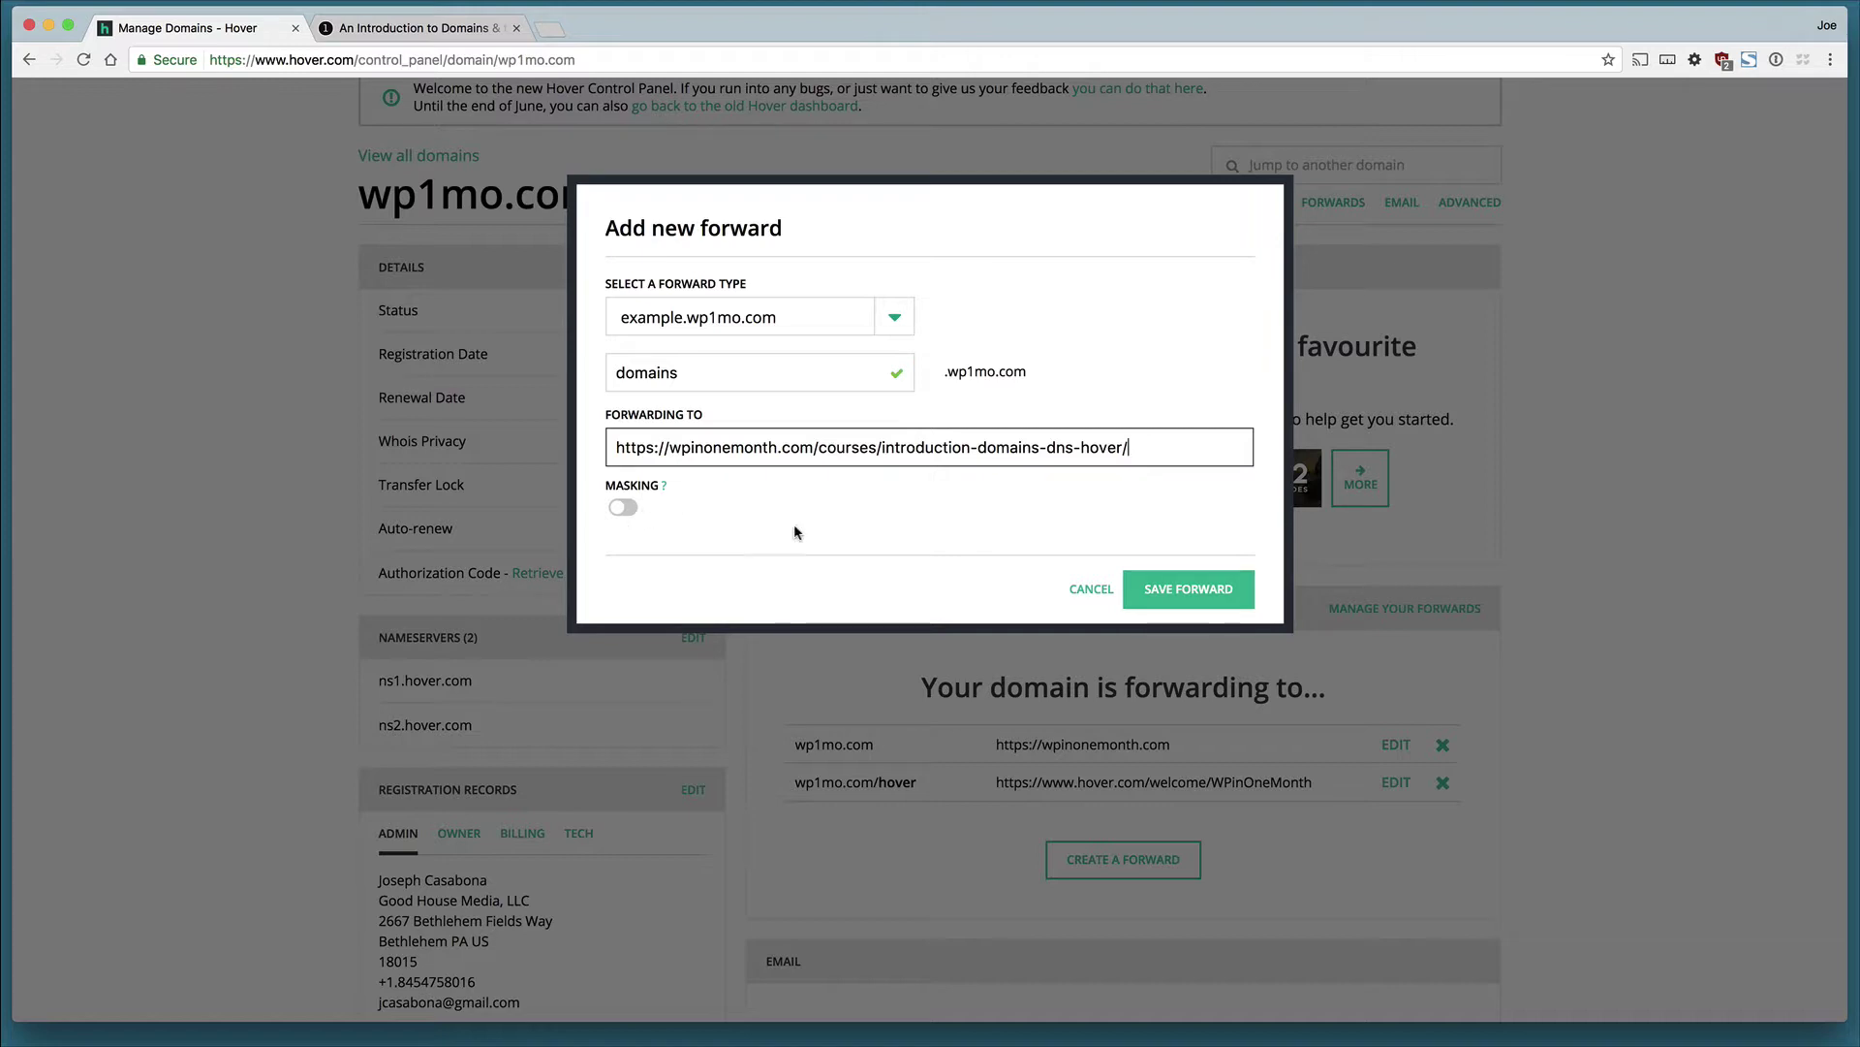
left_click(1189, 588)
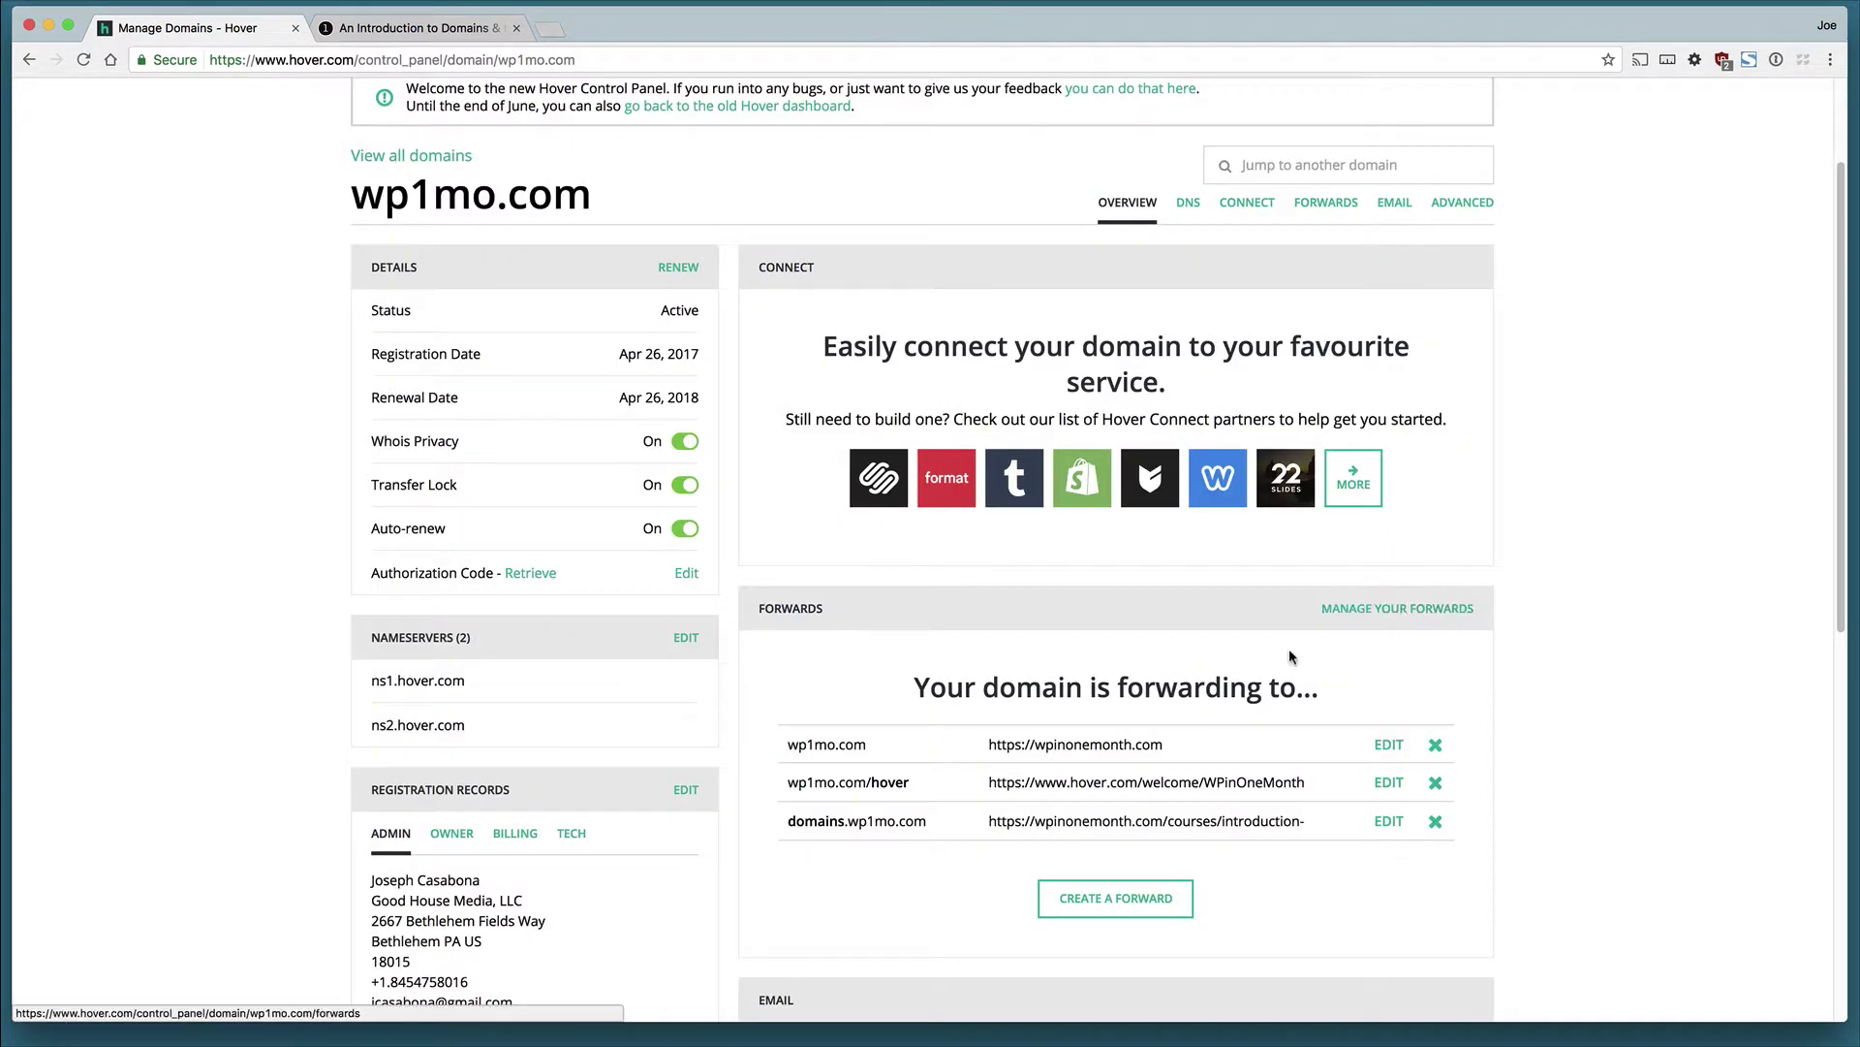
In the second Chrome tab, load wp1mo.com to test the root forward.
left_click(435, 30)
key("super+l")
type("wp1mo.")
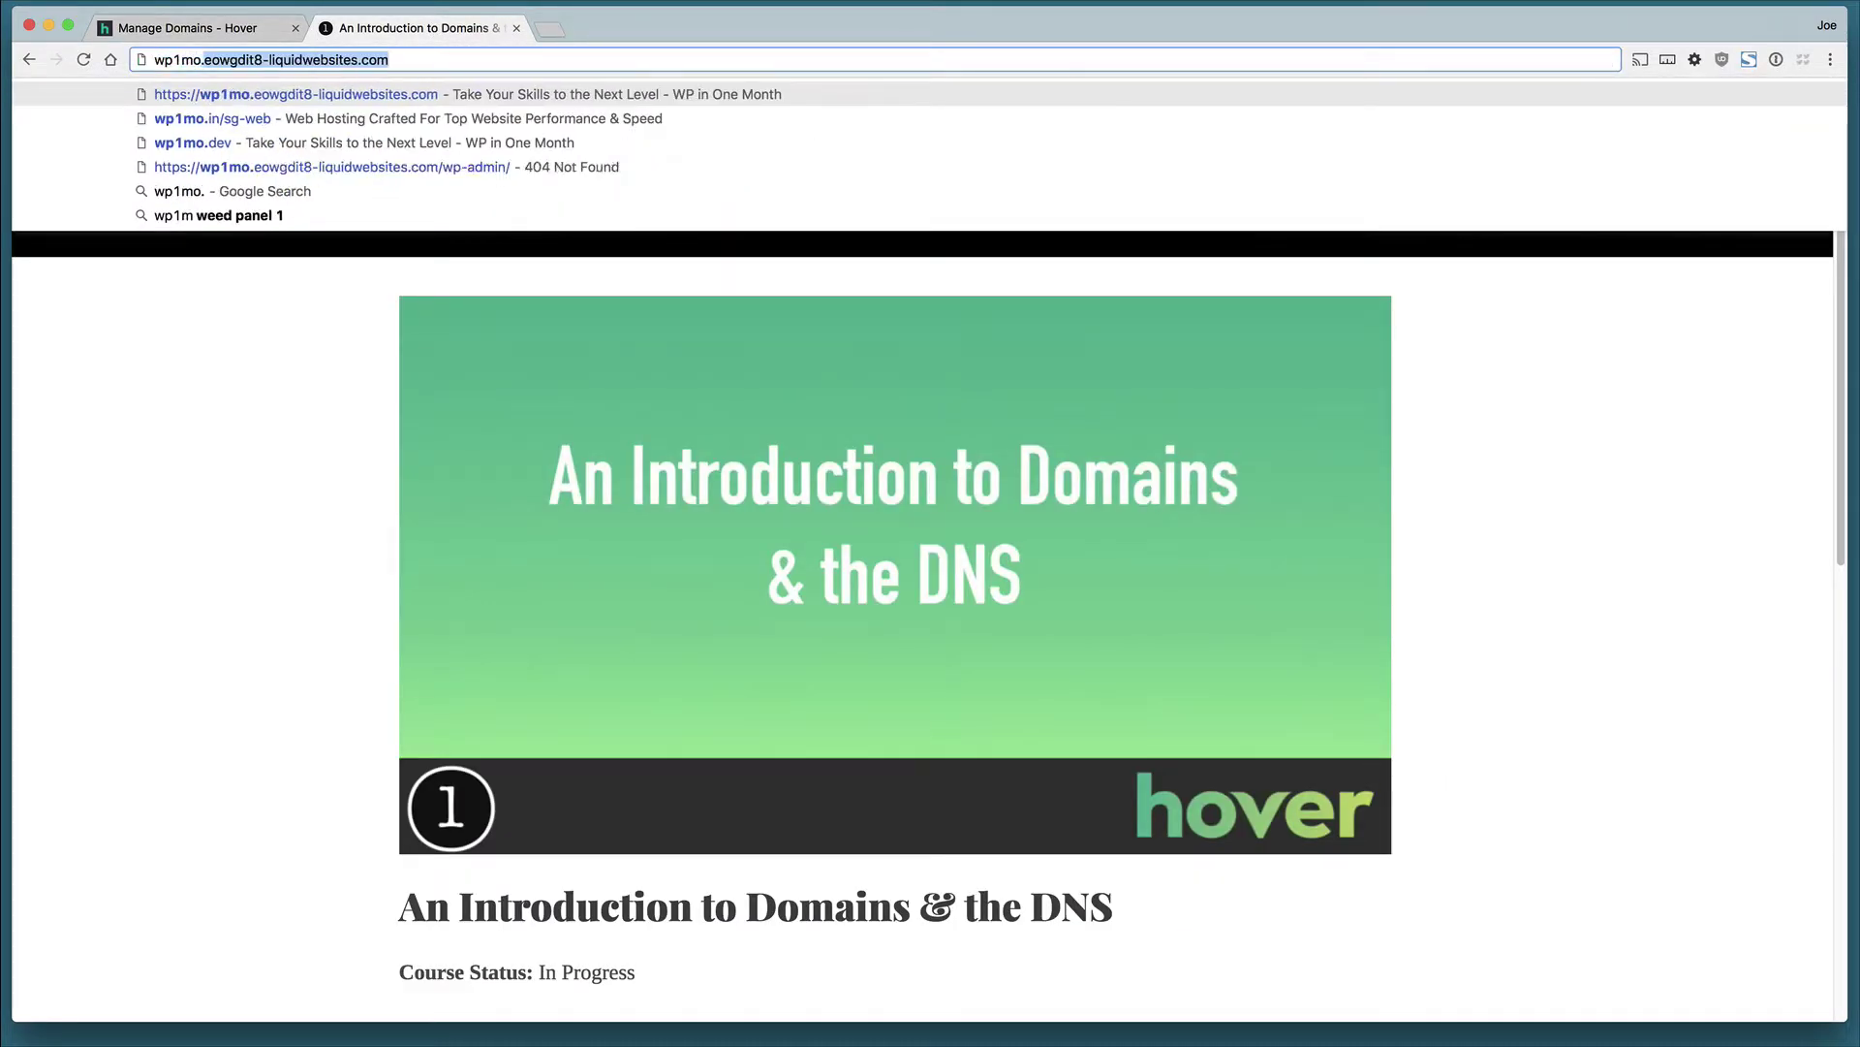
type("com")
key("Return")
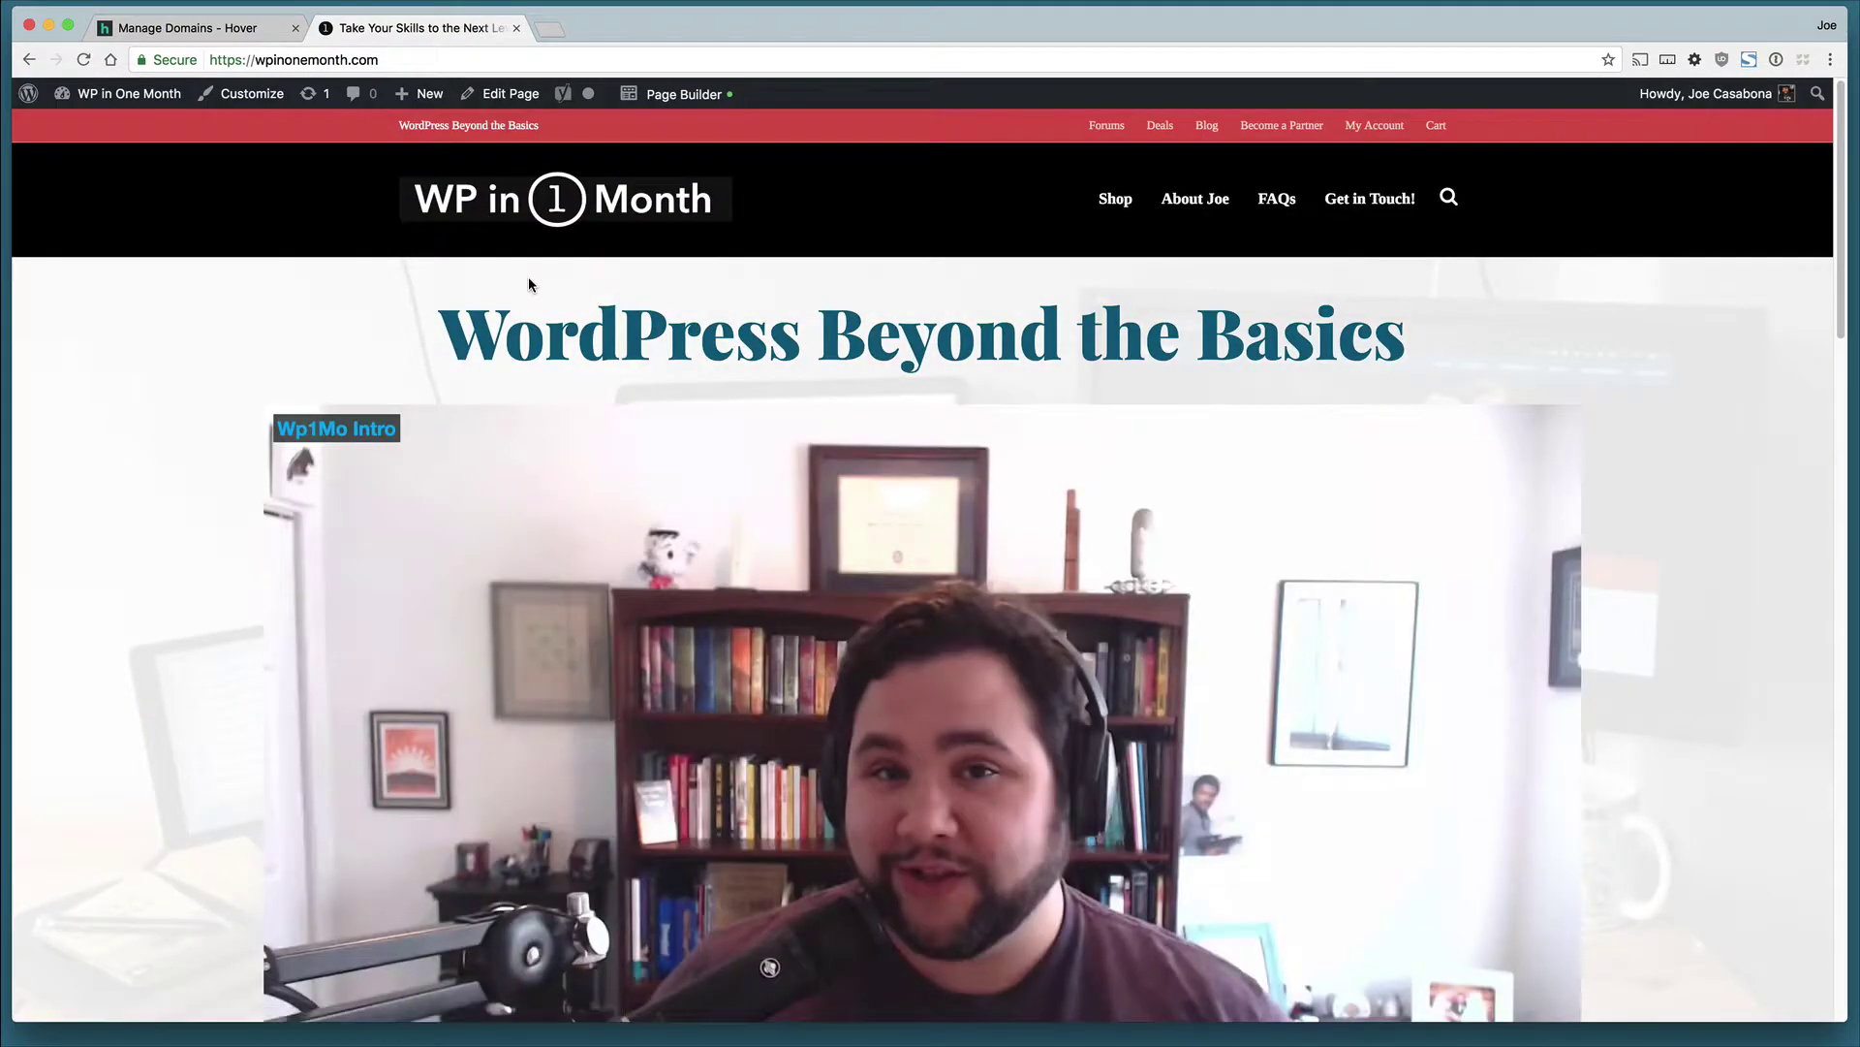
Load wp1mo.com/hover to confirm it reaches Hover's WP in One Month welcome page.
left_click(434, 60)
type("w")
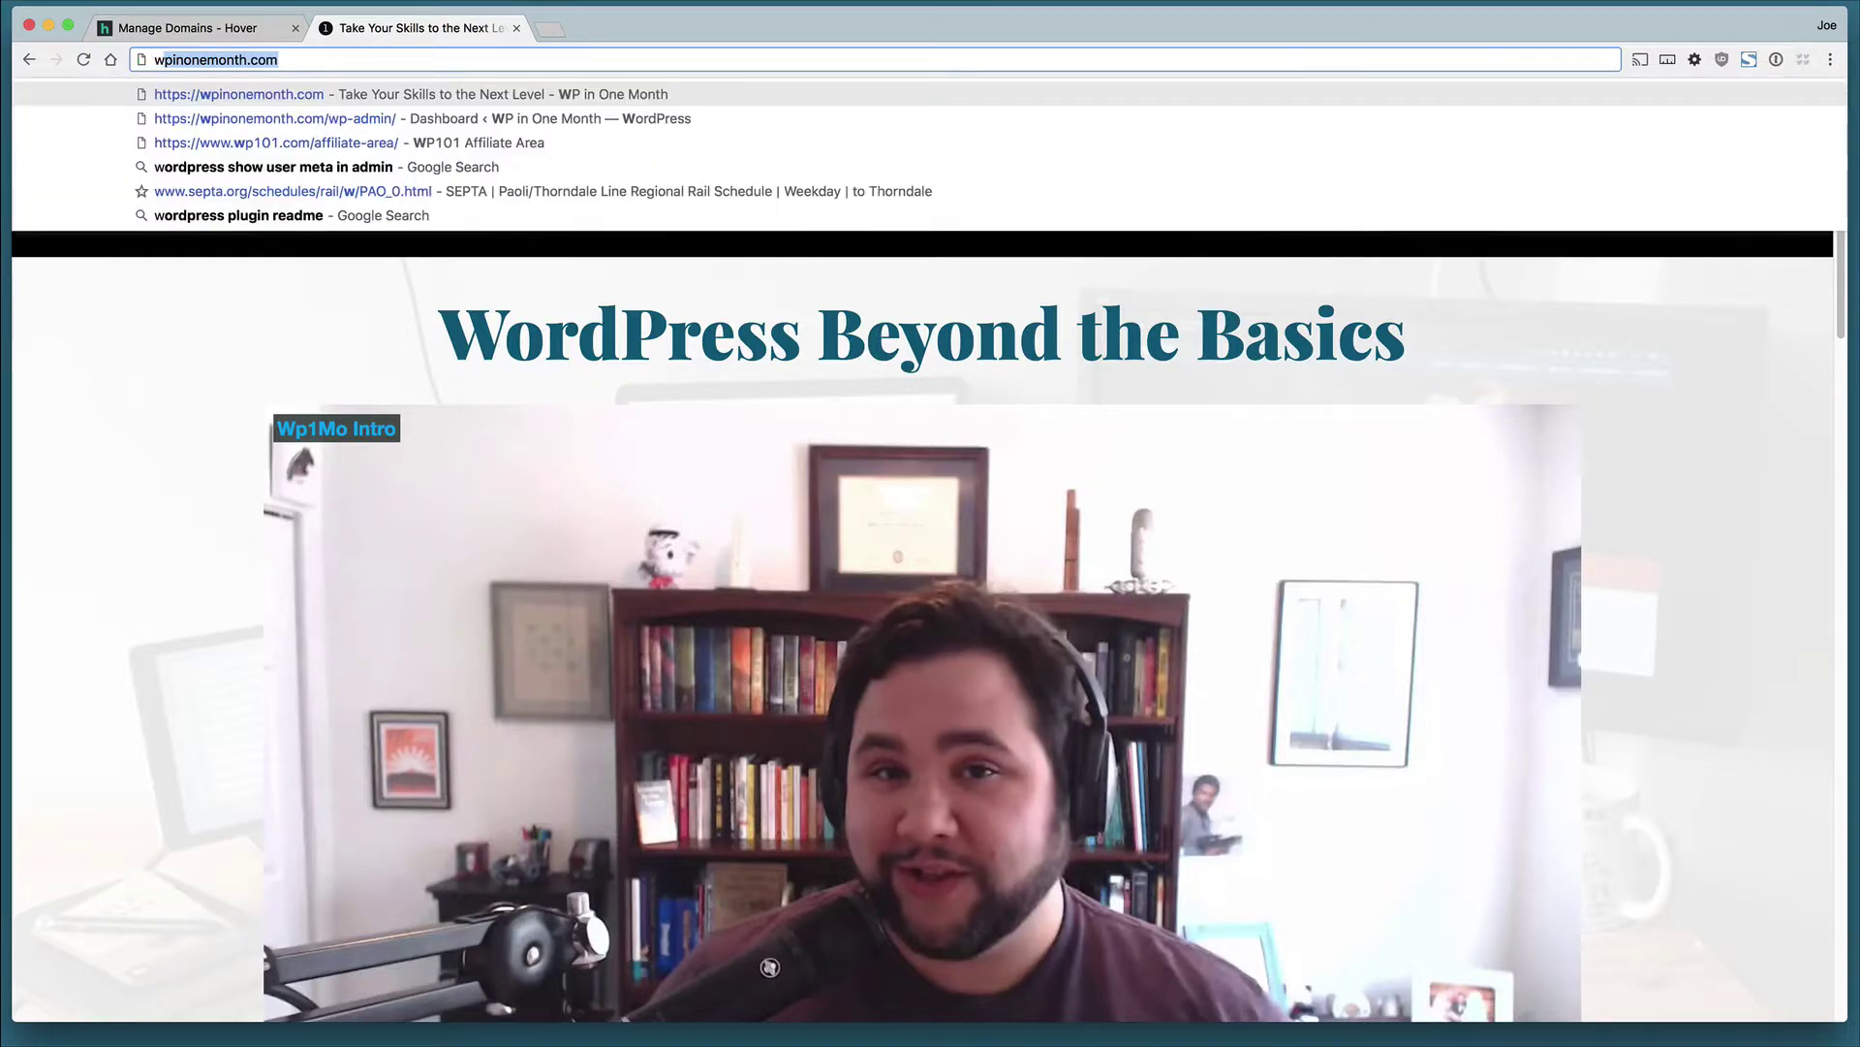
type("p1mo.com/hove")
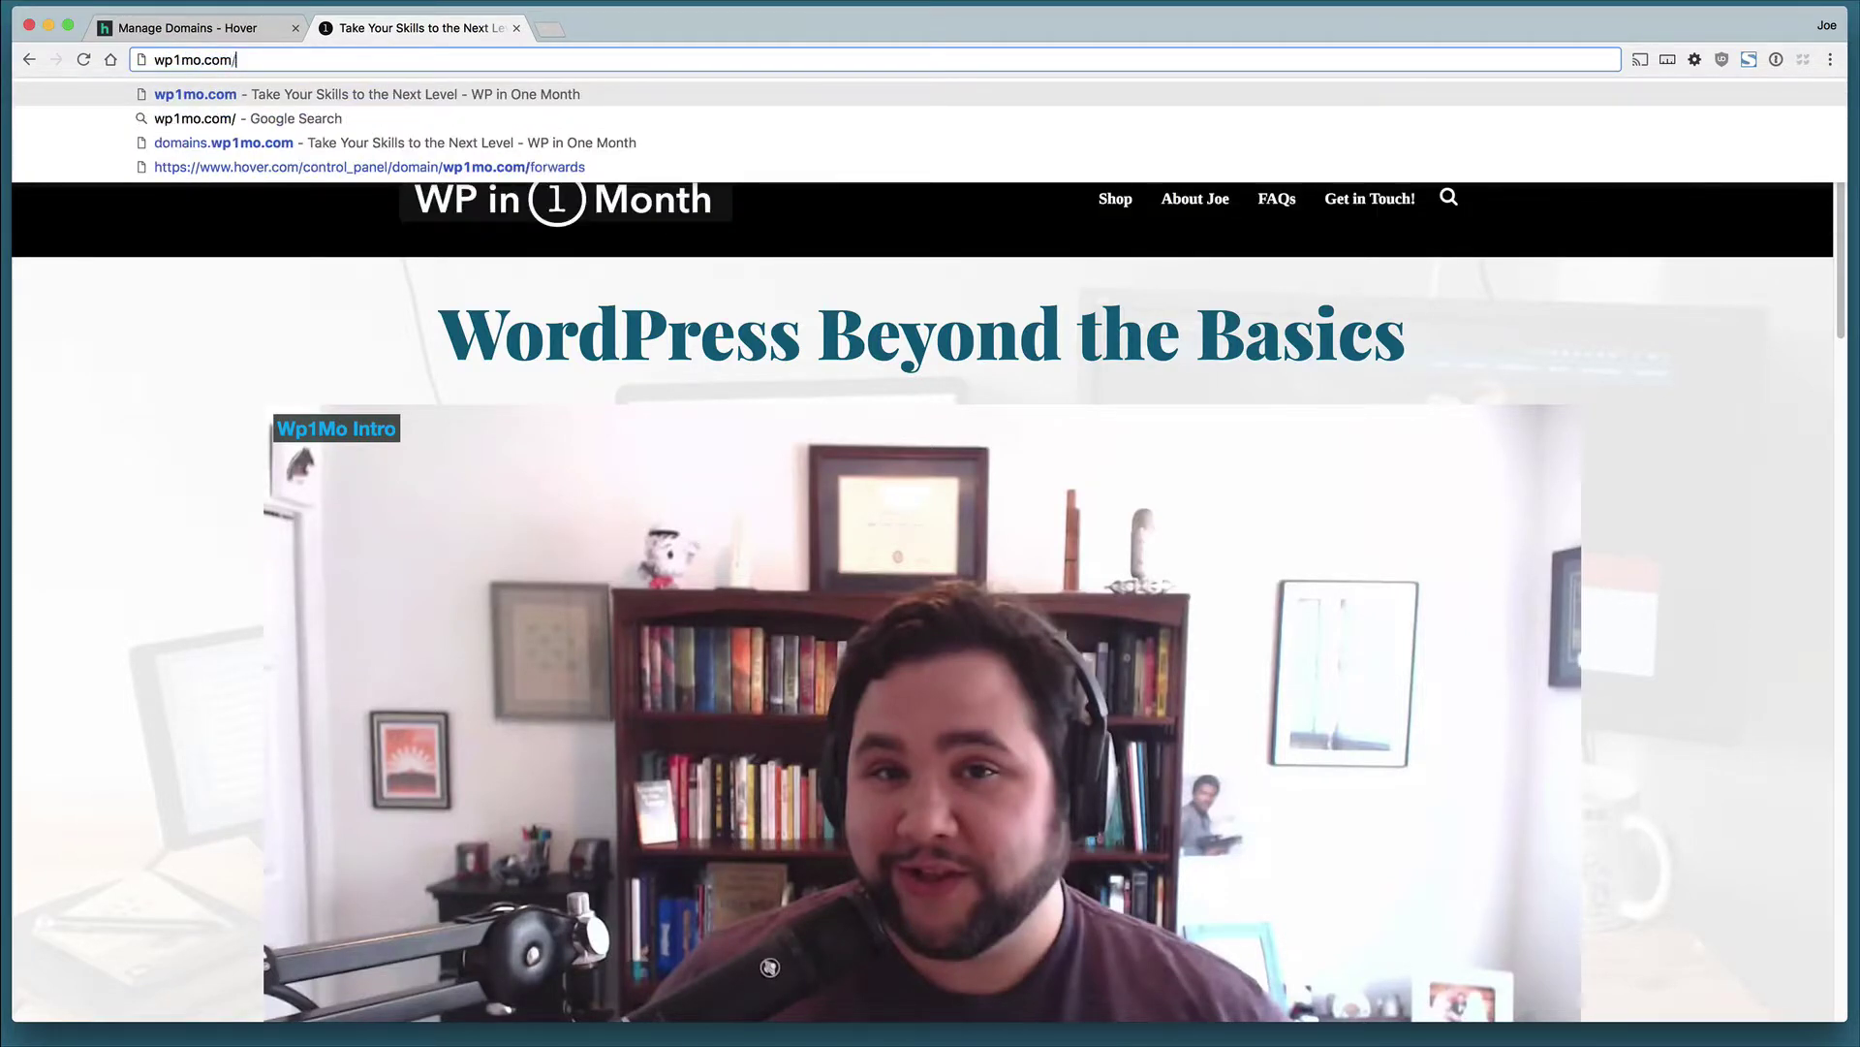
type("r")
key("Return")
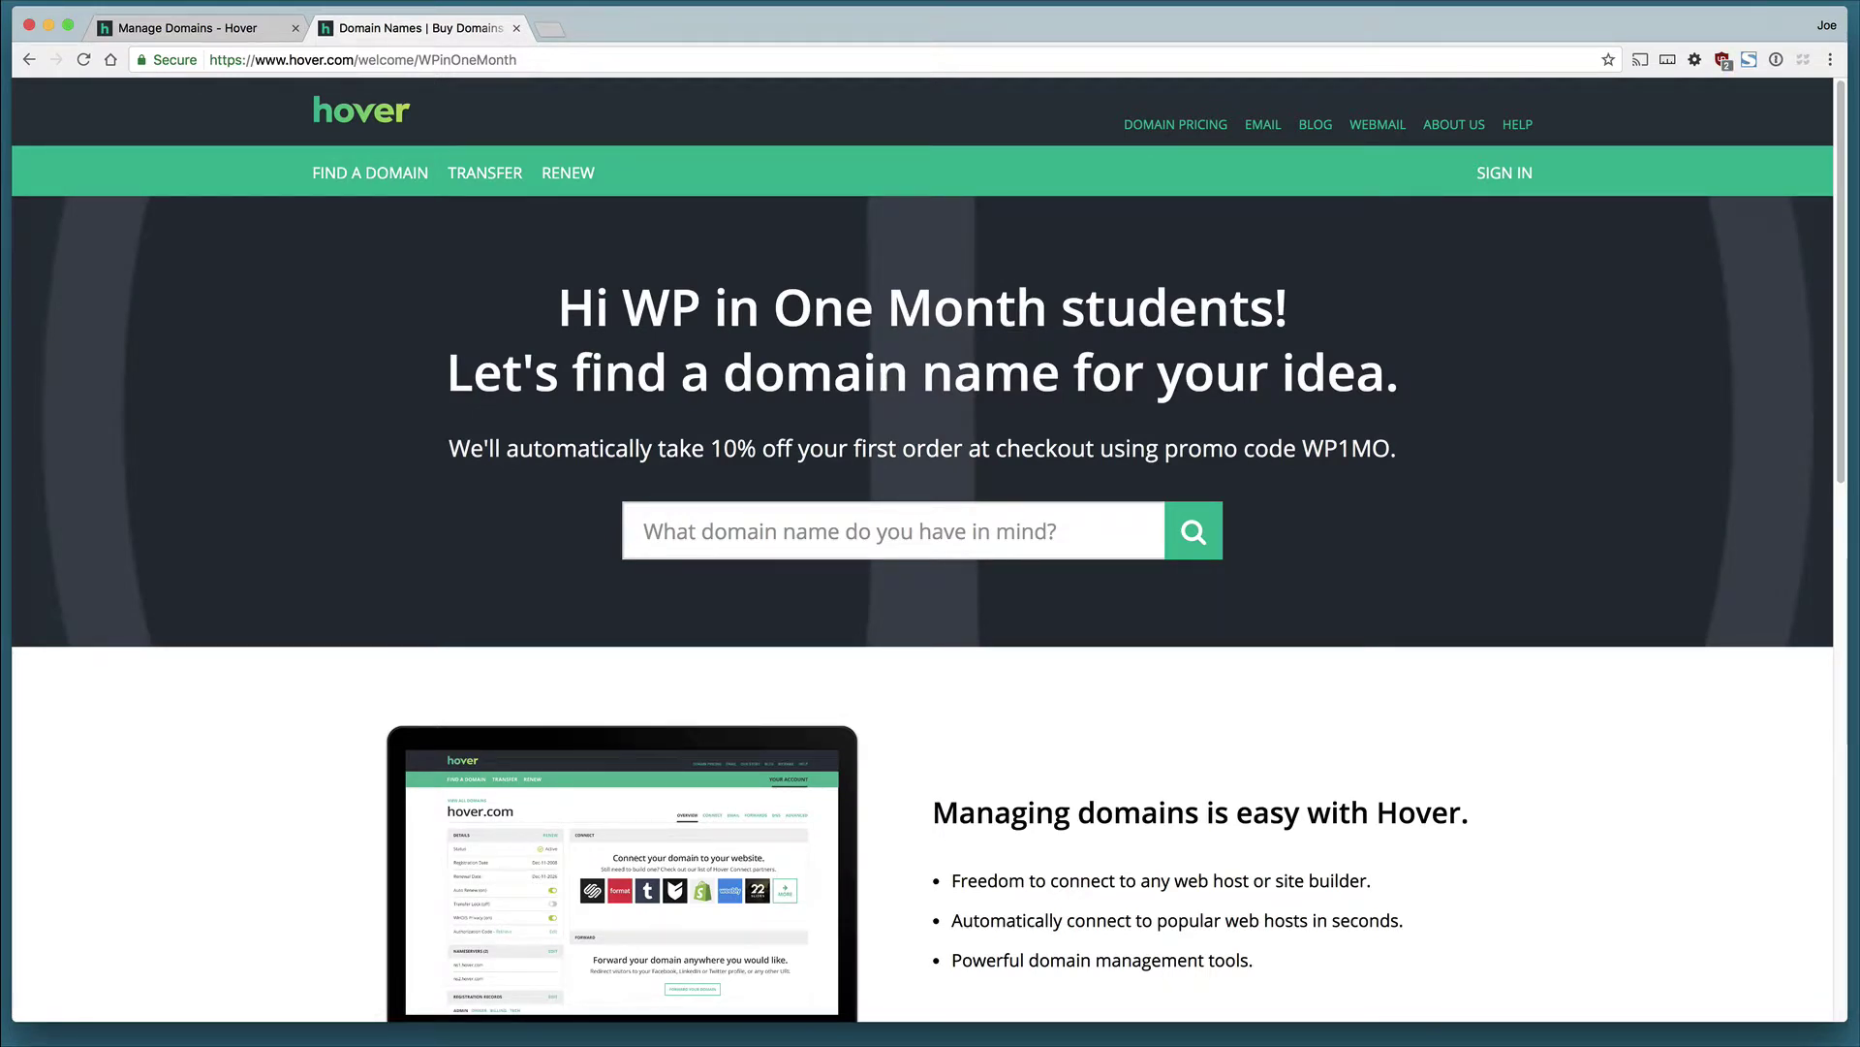
left_click(368, 61)
Load domains.wp1mo.com, which still lands on the WP in One Month homepage.
type("do")
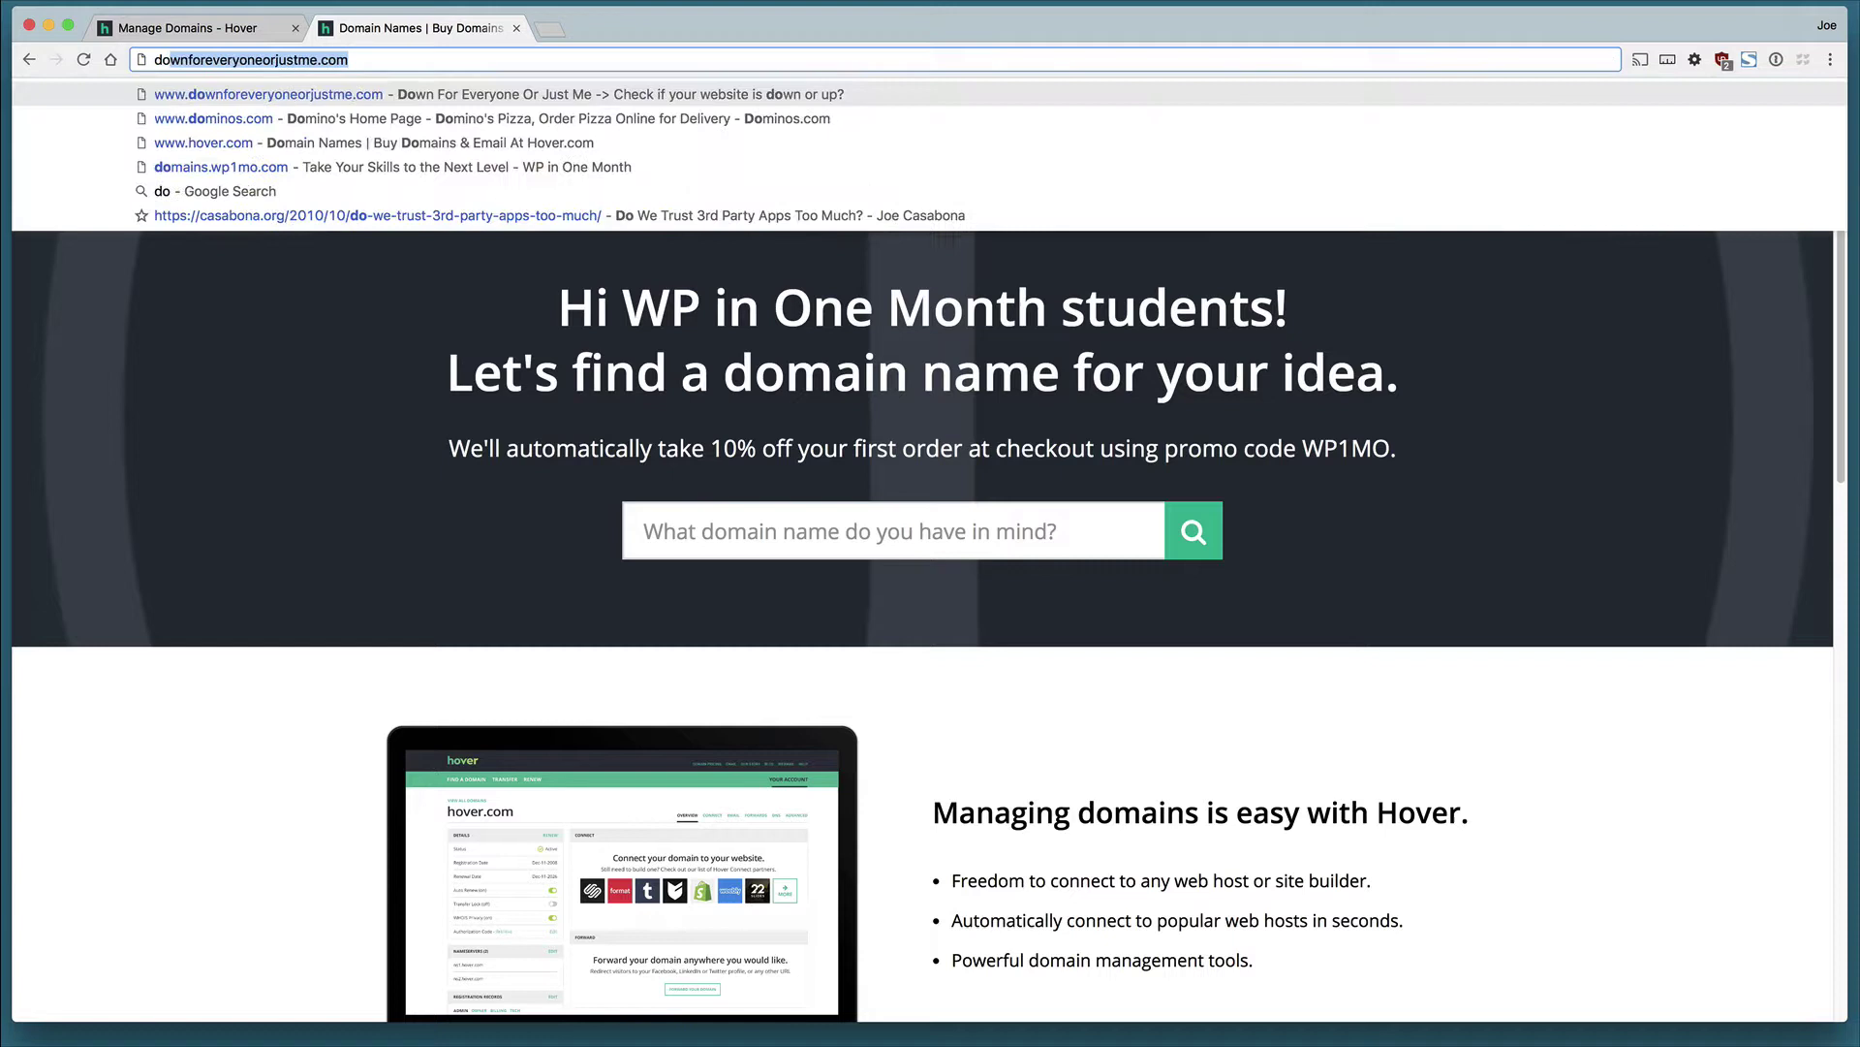
type("mains.")
key("Return")
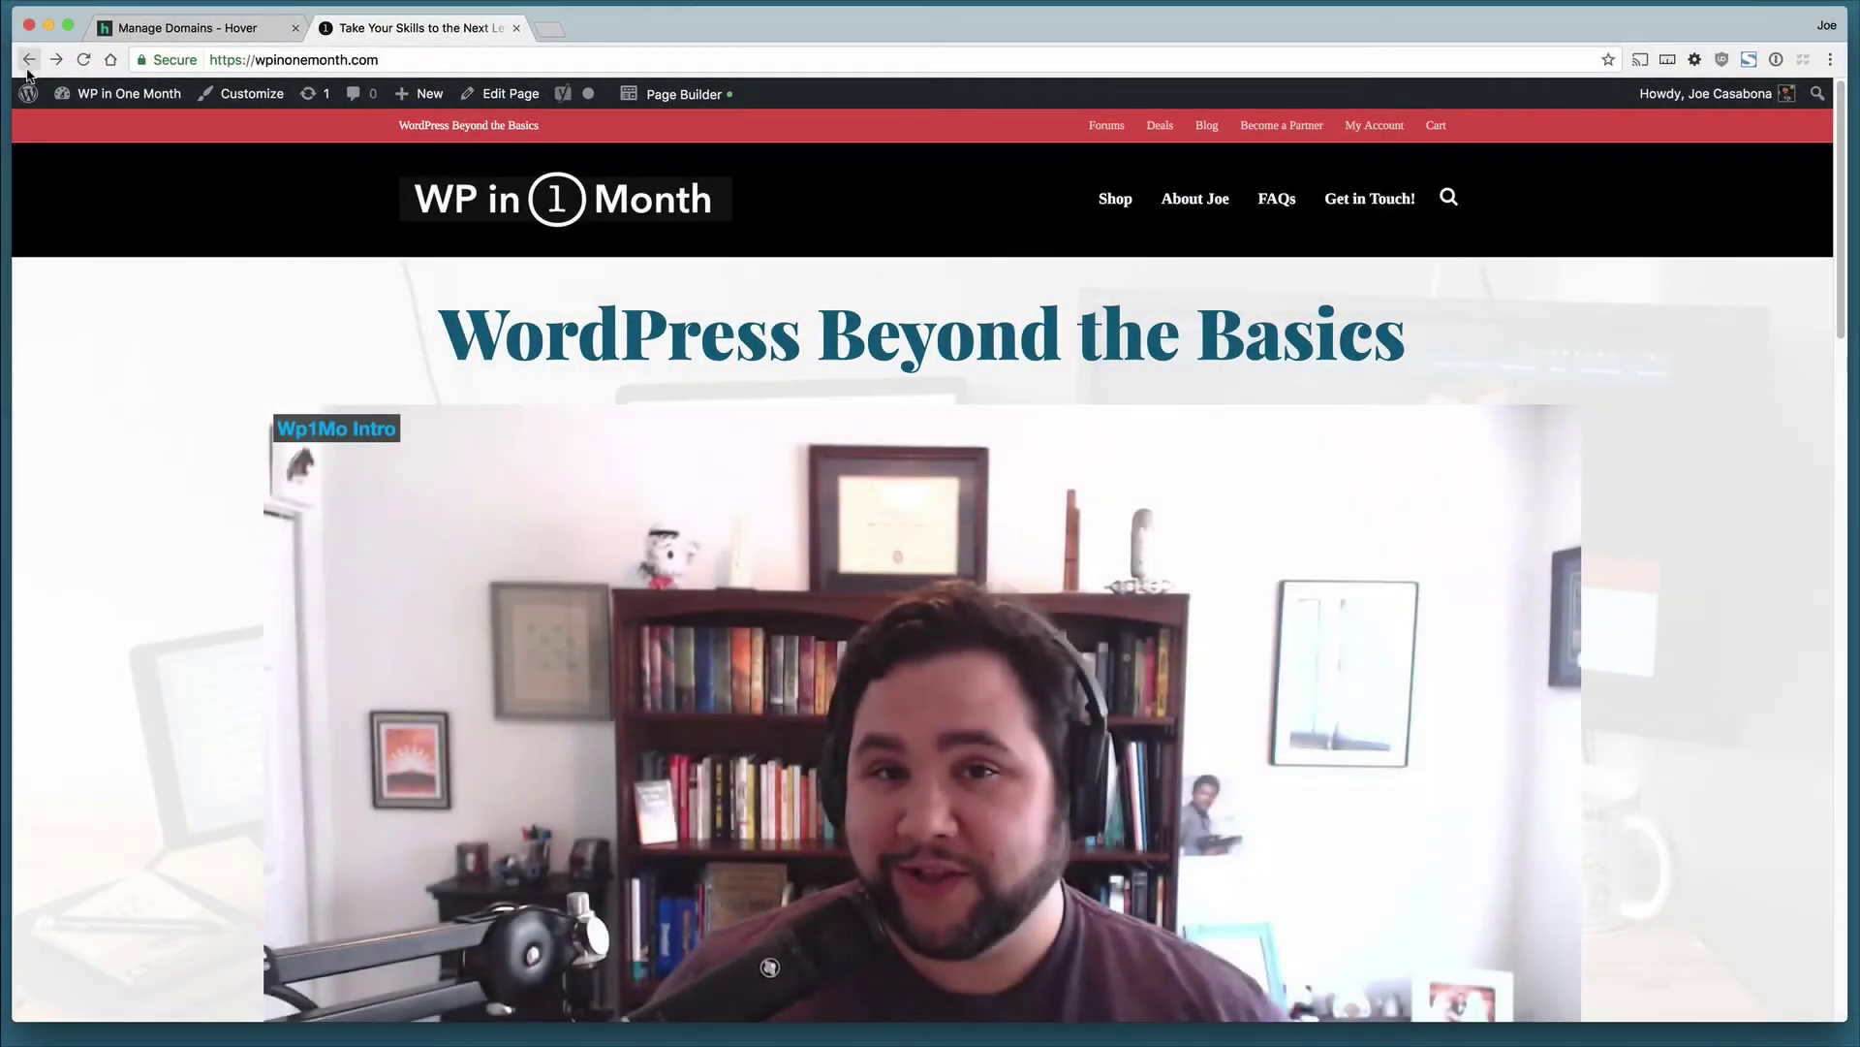
Reload domains.wp1mo.com to confirm the Domains & DNS course page, then go back to Hover.
left_click(407, 58)
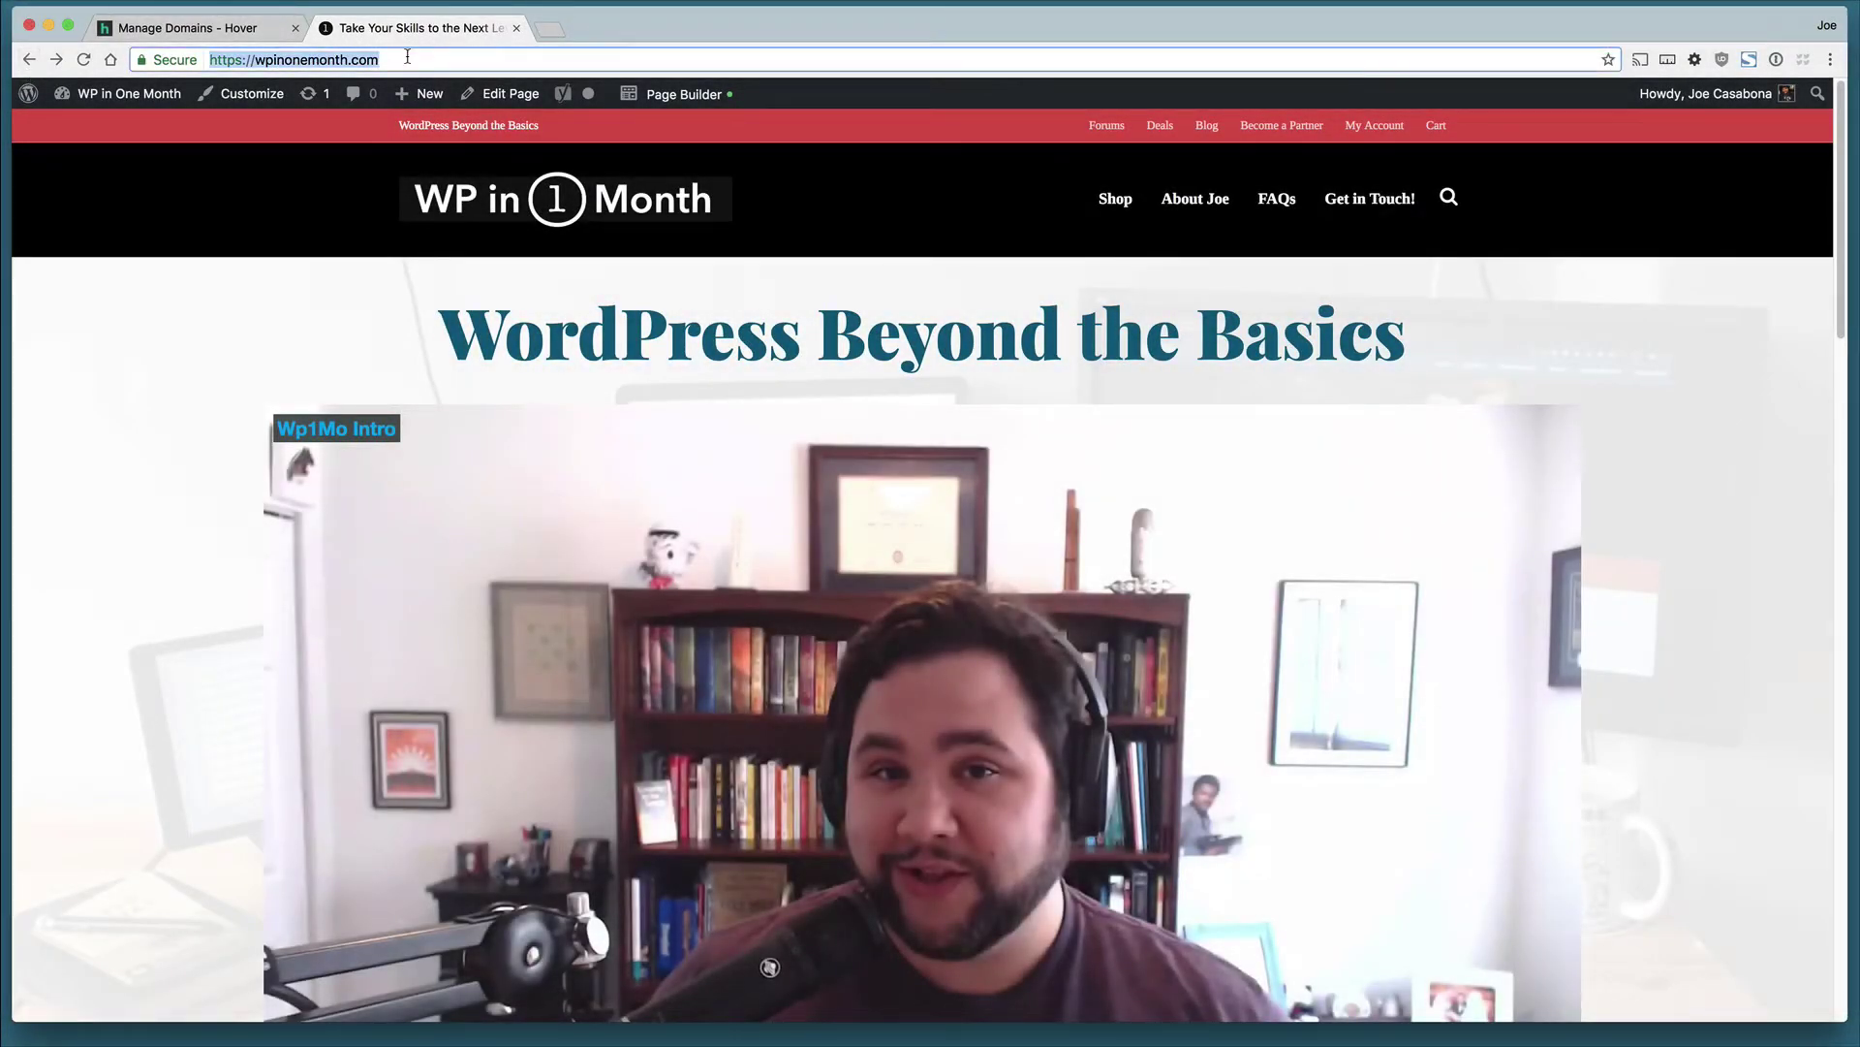
type("domains.wp1mo")
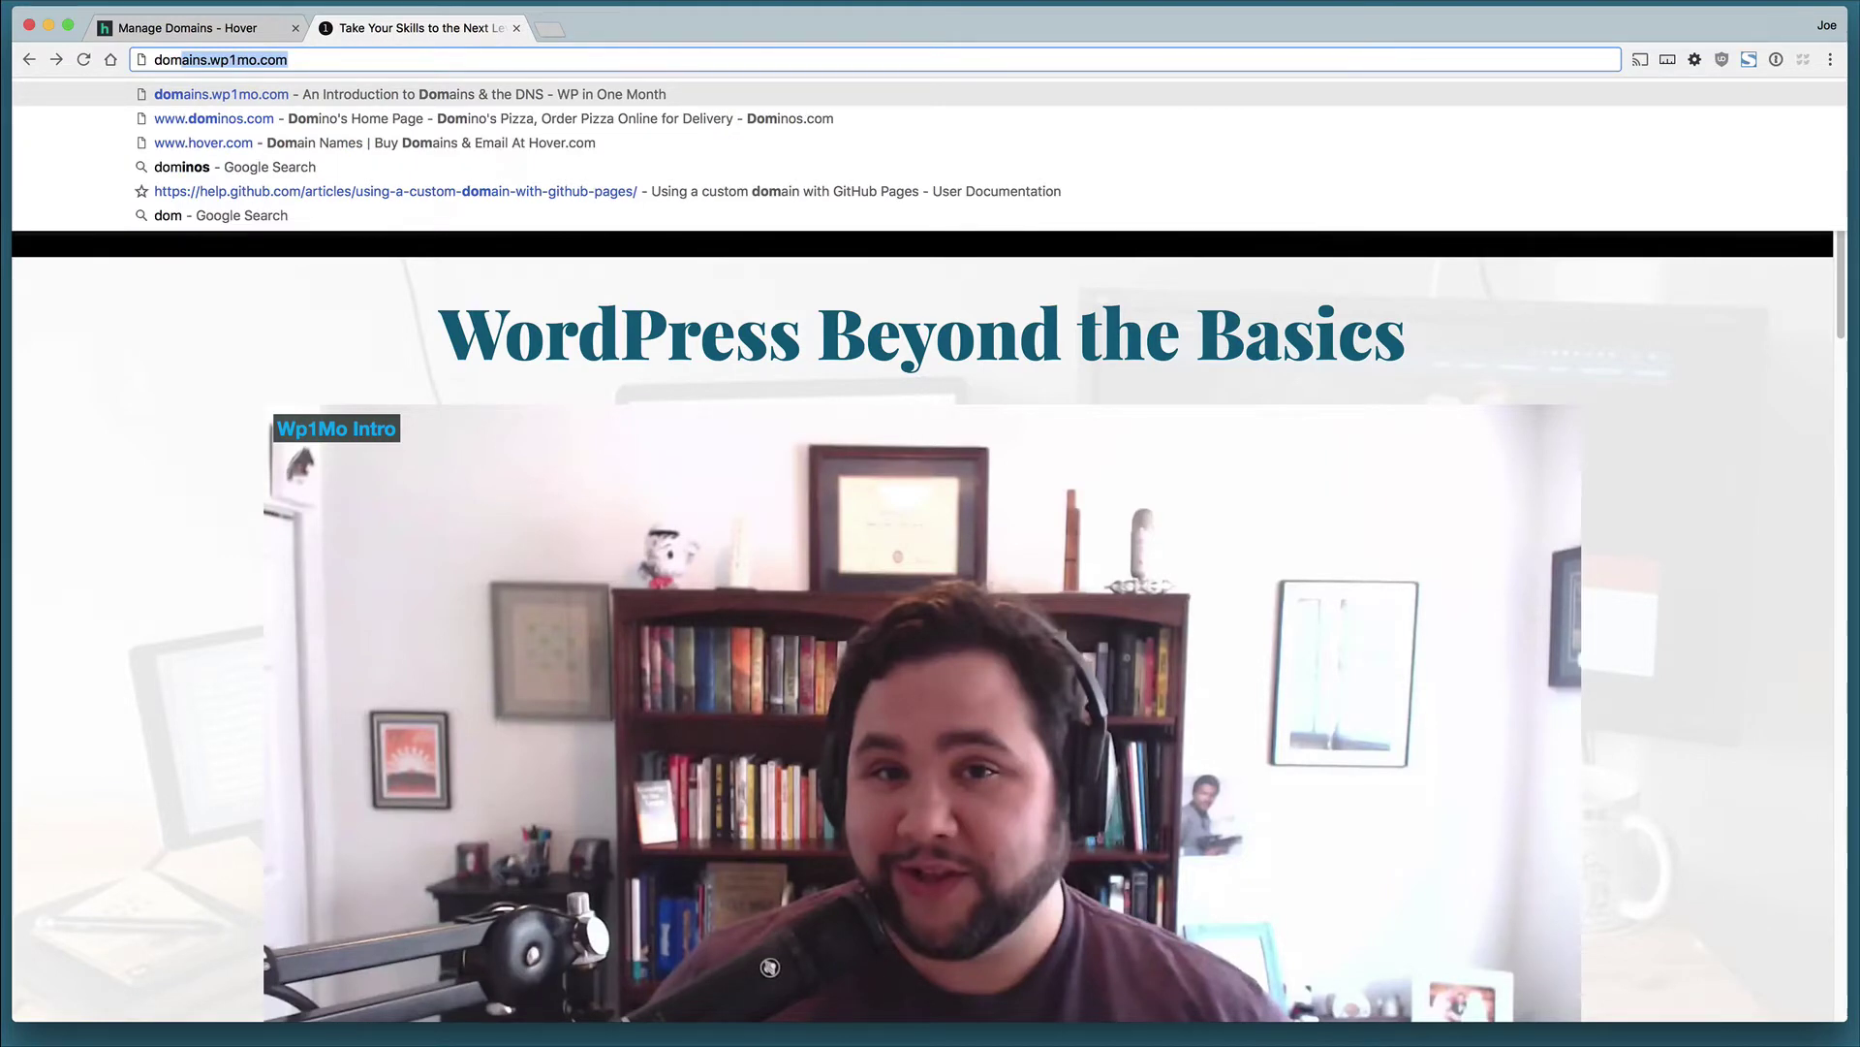
key("Return")
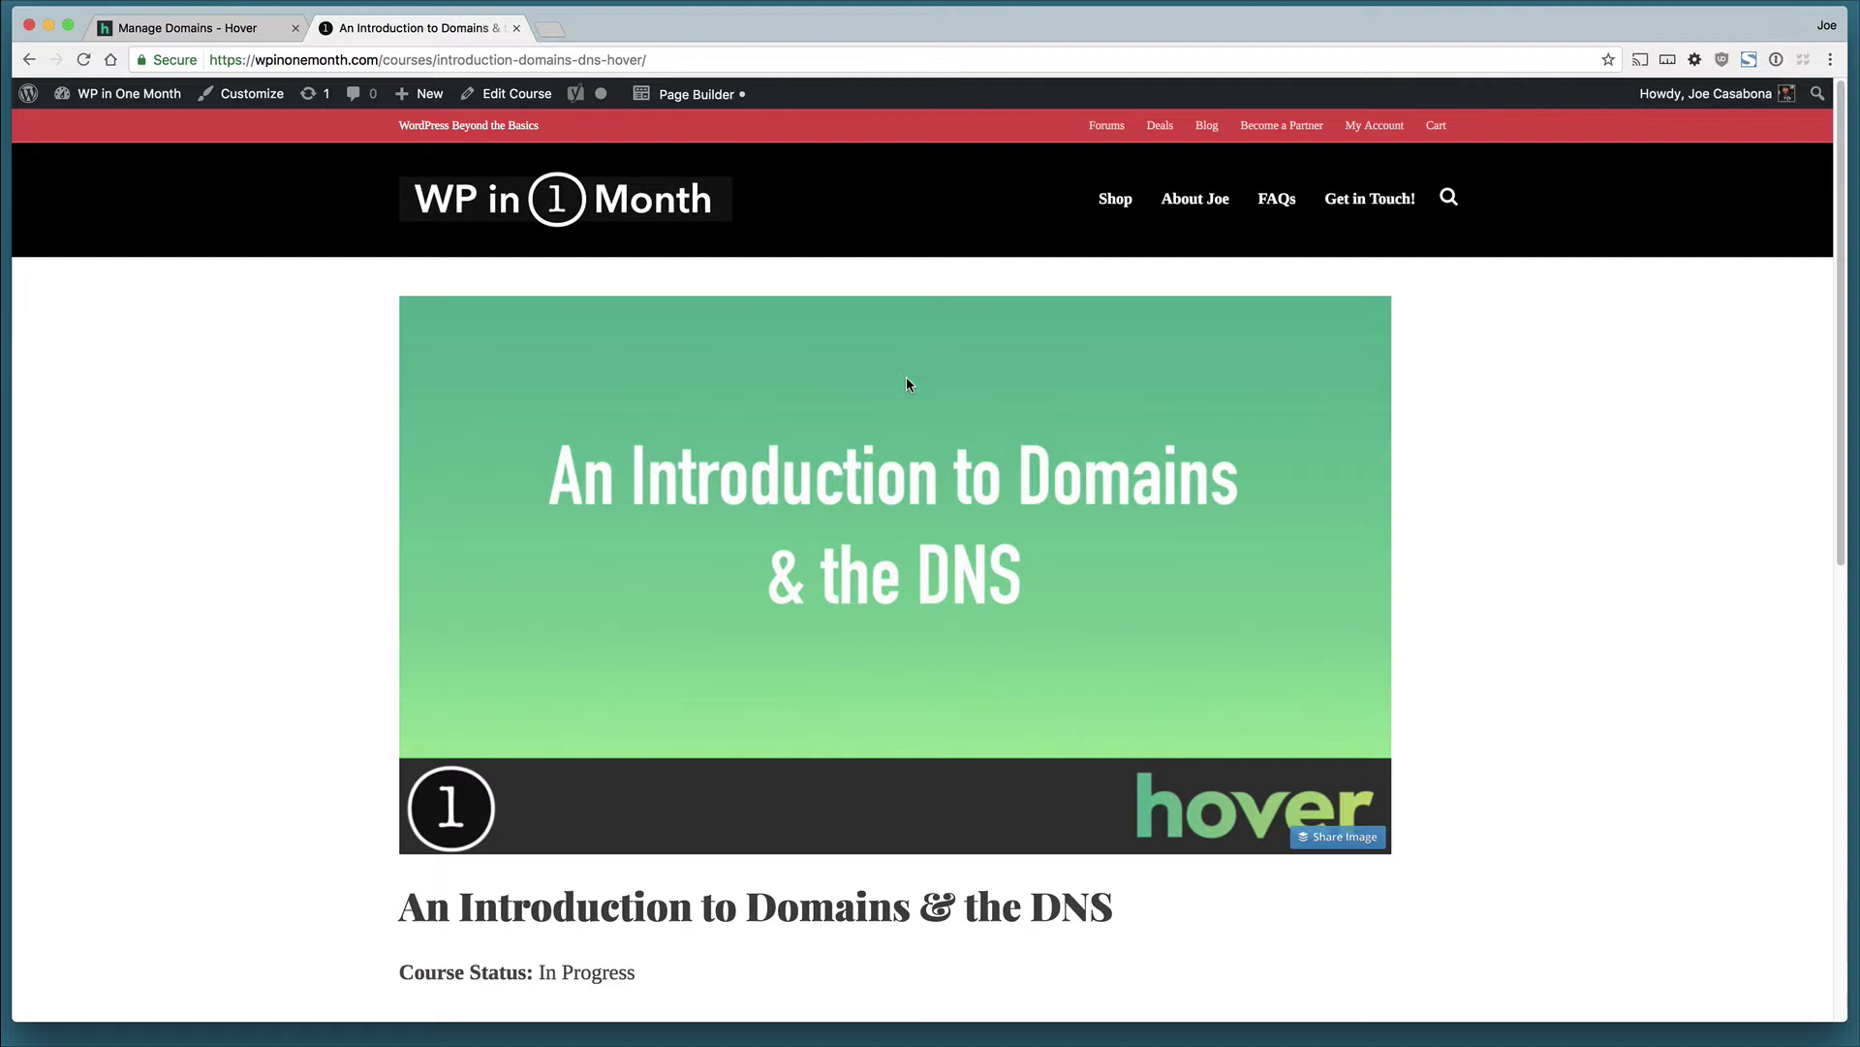
key("ctrl+shift+Tab")
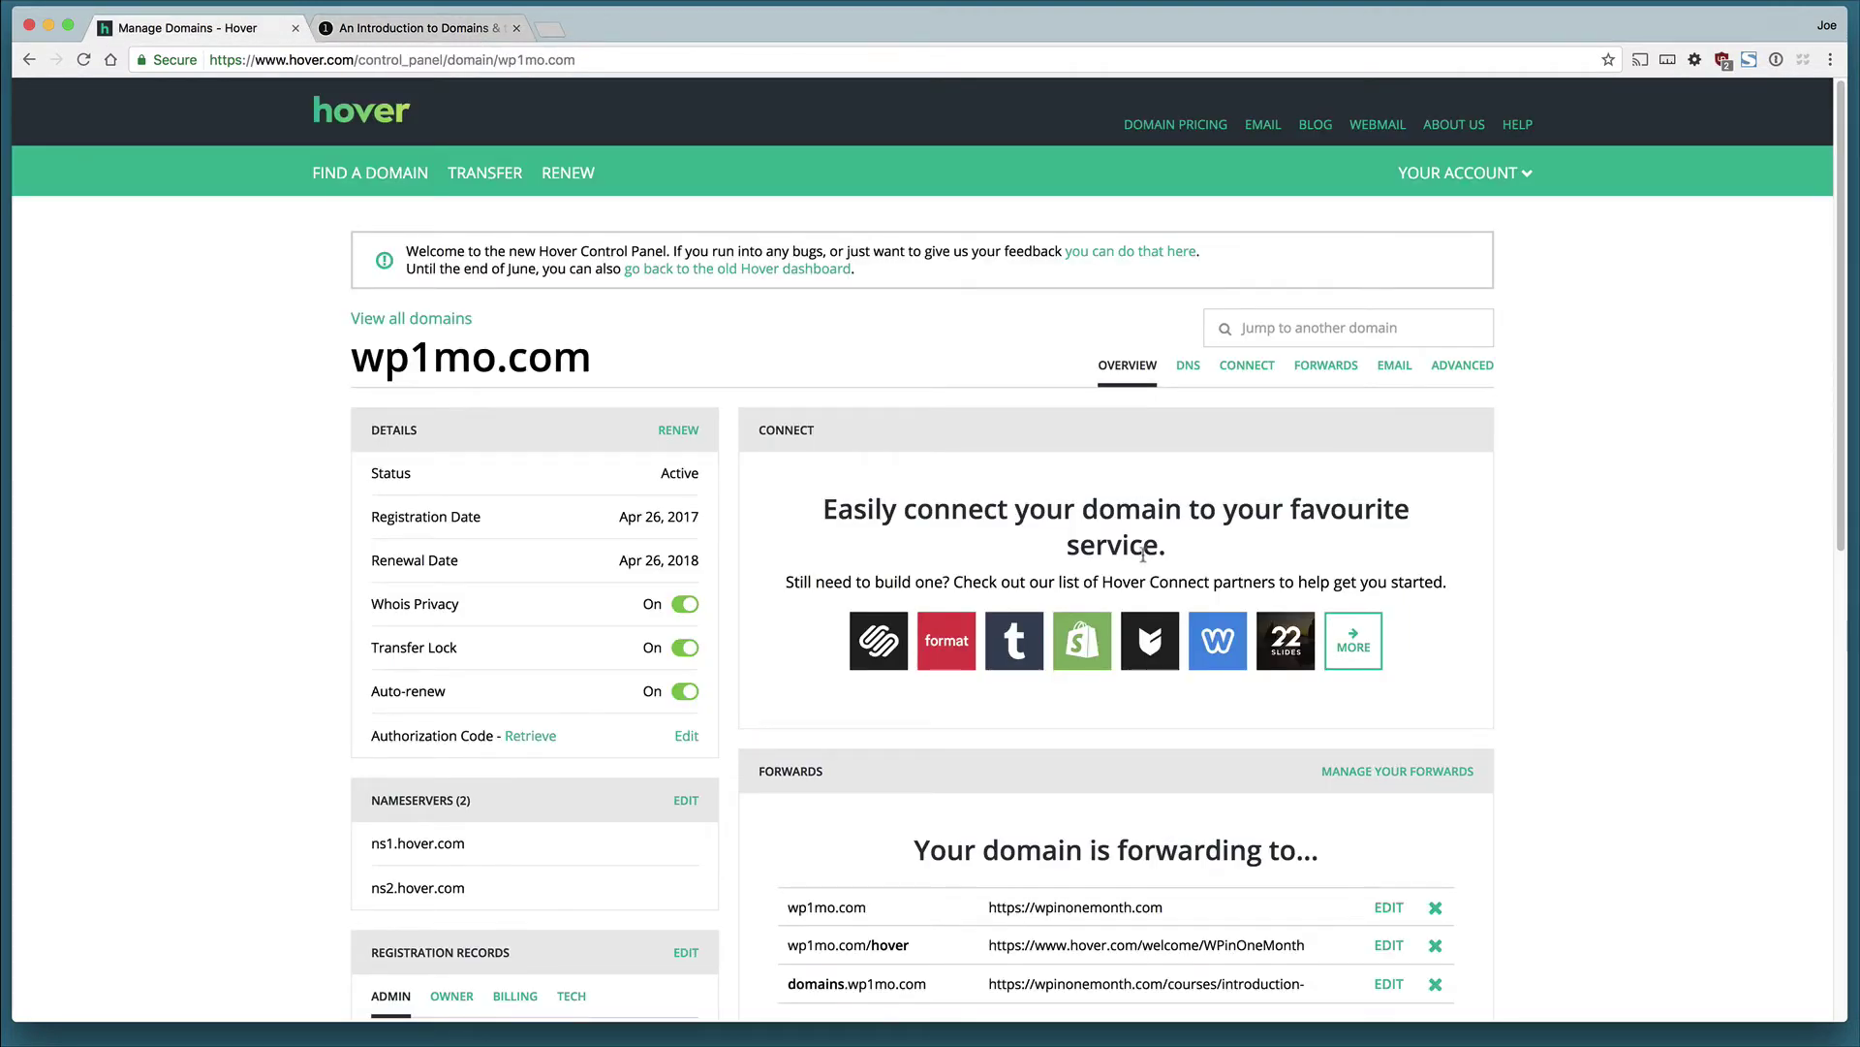
scroll(1167, 688, "down", 3)
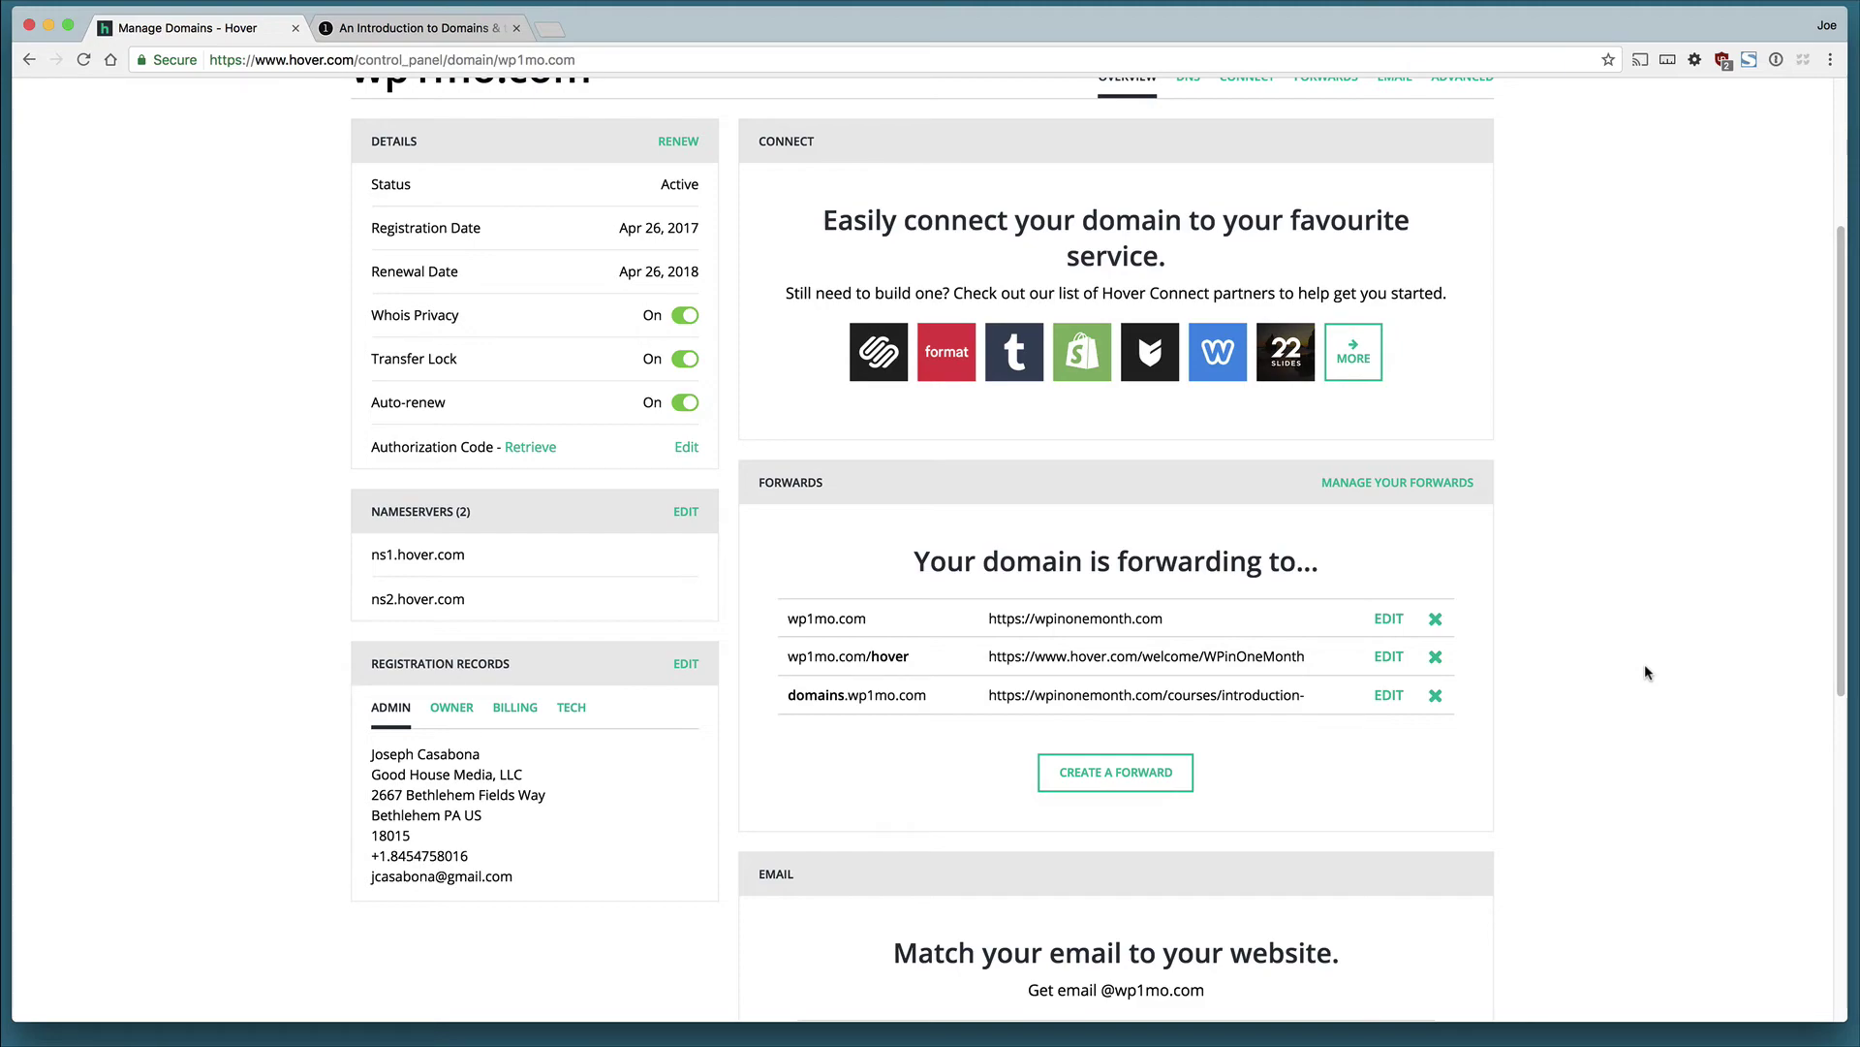
scroll(1645, 667, "up", 2)
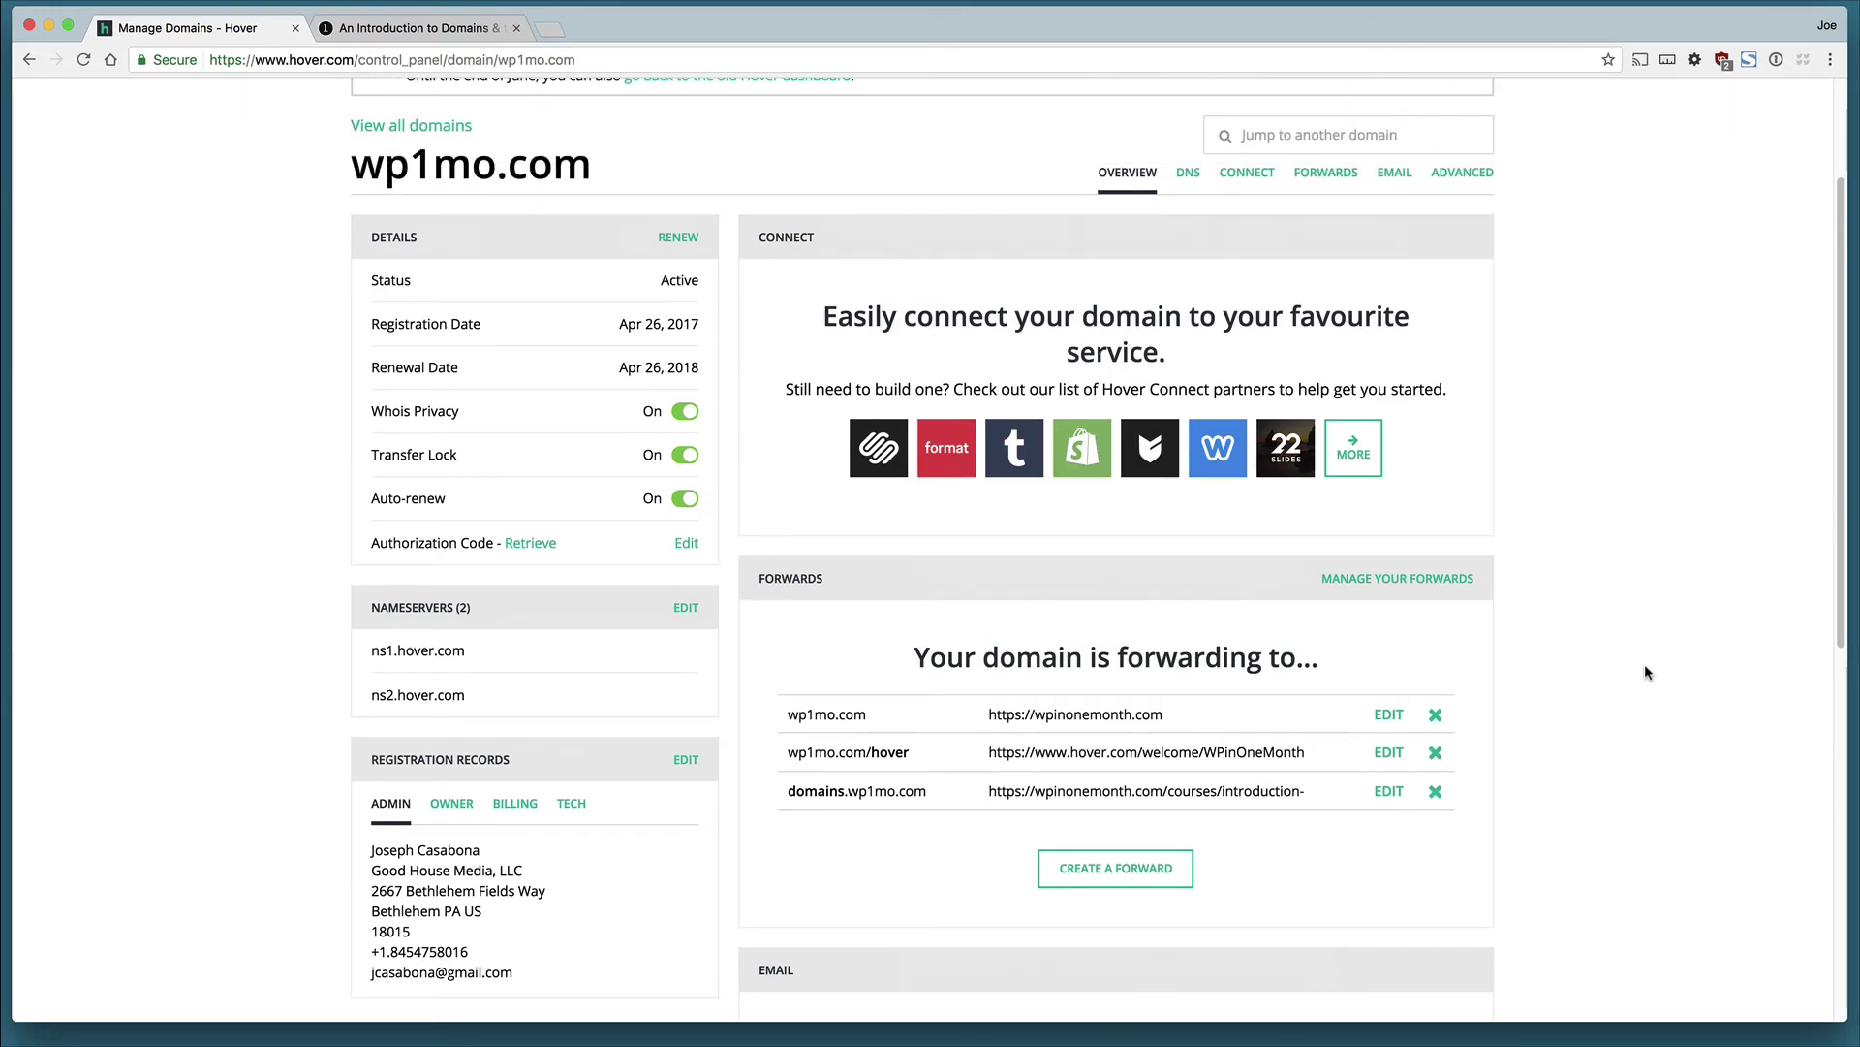